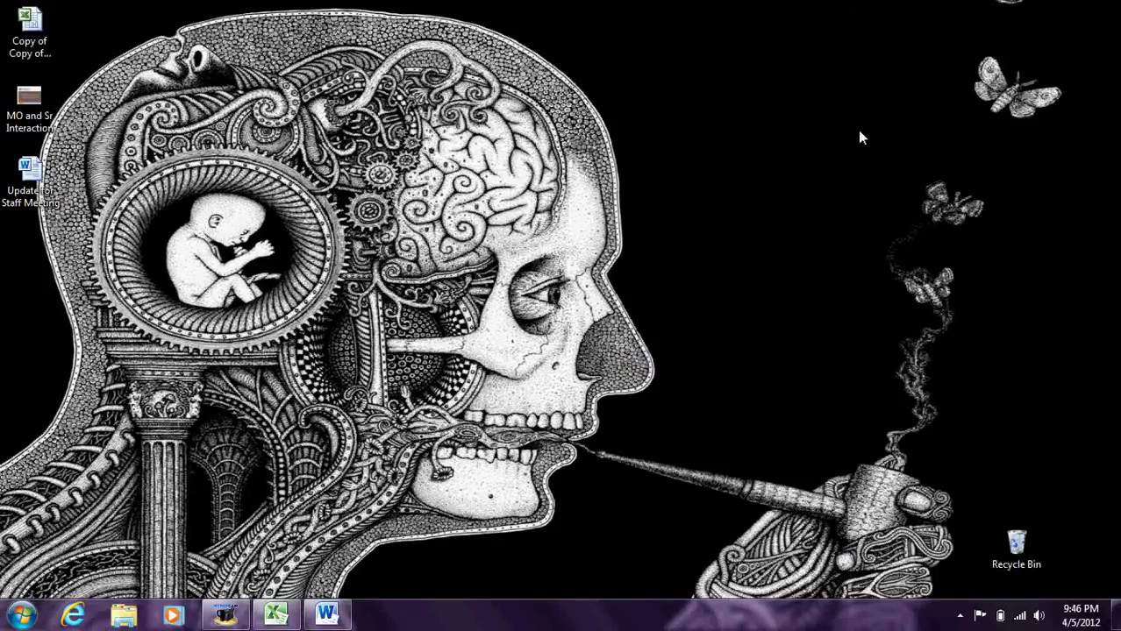
# Launch Excel from the taskbar so a blank Book1 workbook opens
pyautogui.click(277, 616)
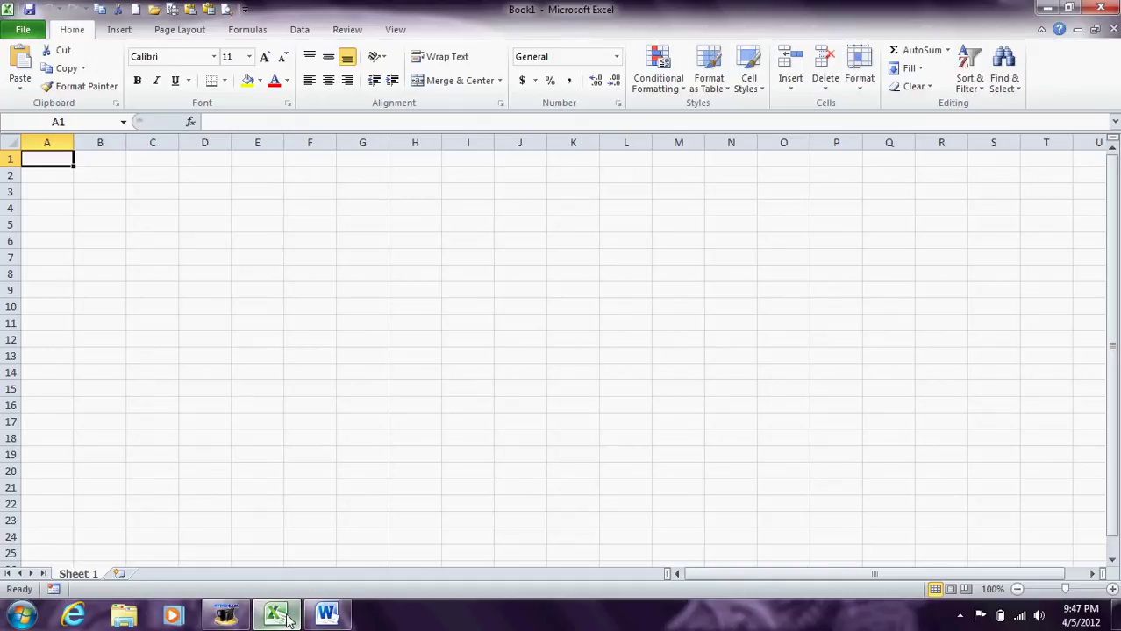
# Enter the heading 'ORF - Correct' in cell A1
pyautogui.write('ORF')
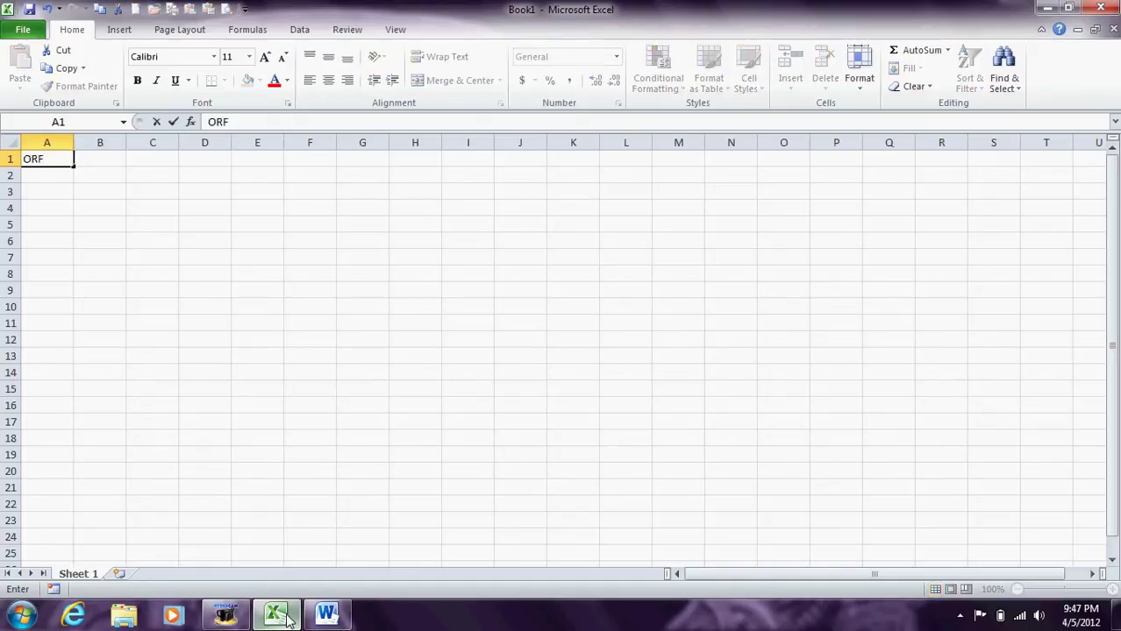
pyautogui.write(' - Correct')
pyautogui.press('Return')
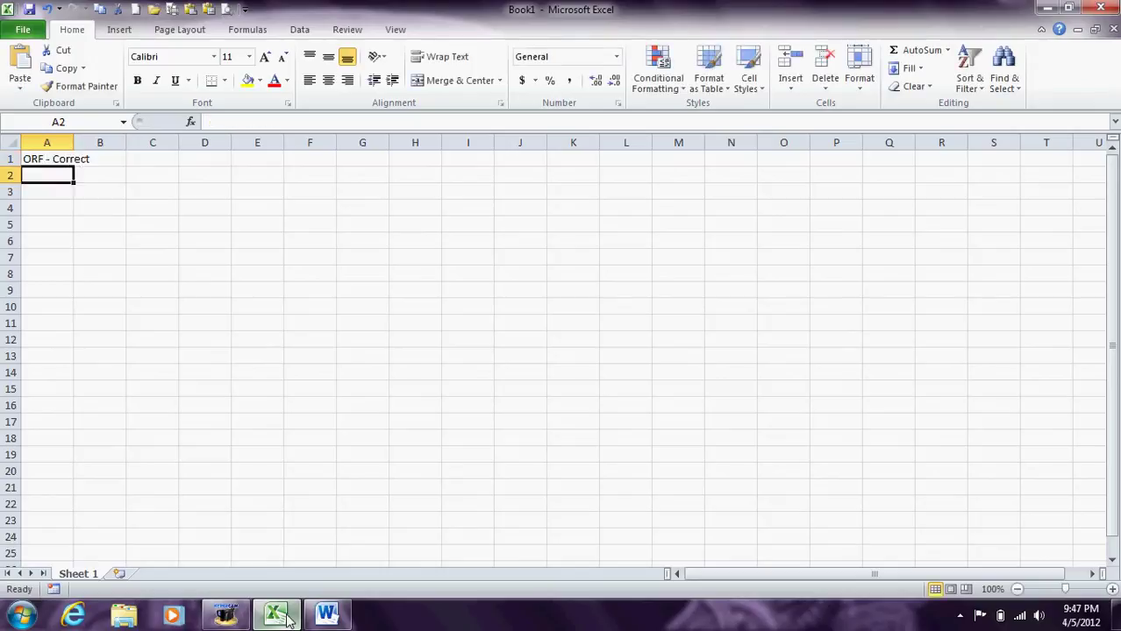
pyautogui.press('Up')
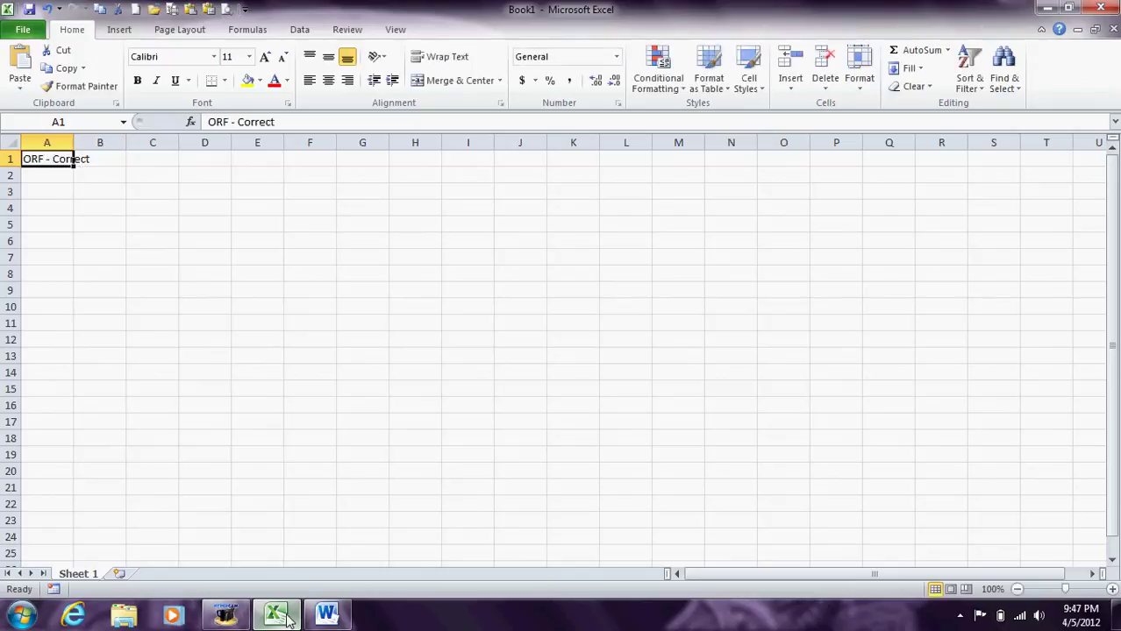
pyautogui.press('Down')
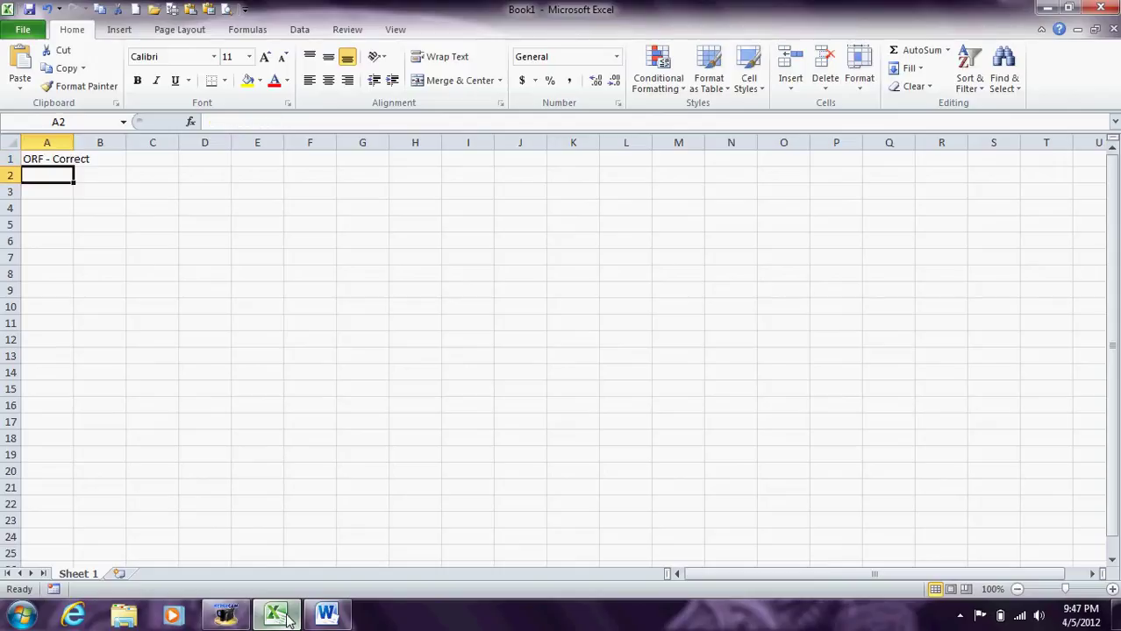
# Enter the scores 10, 15, 15, 28, 34 and 50 in A2:A7
pyautogui.write('10')
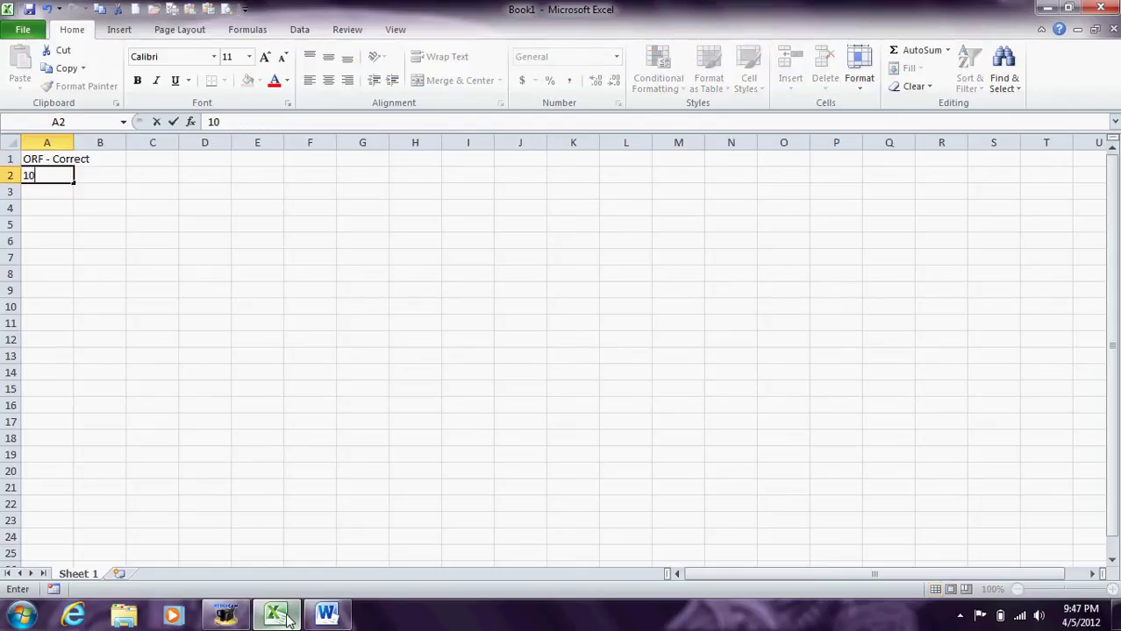
pyautogui.press('Return')
pyautogui.write('15')
pyautogui.press('Return')
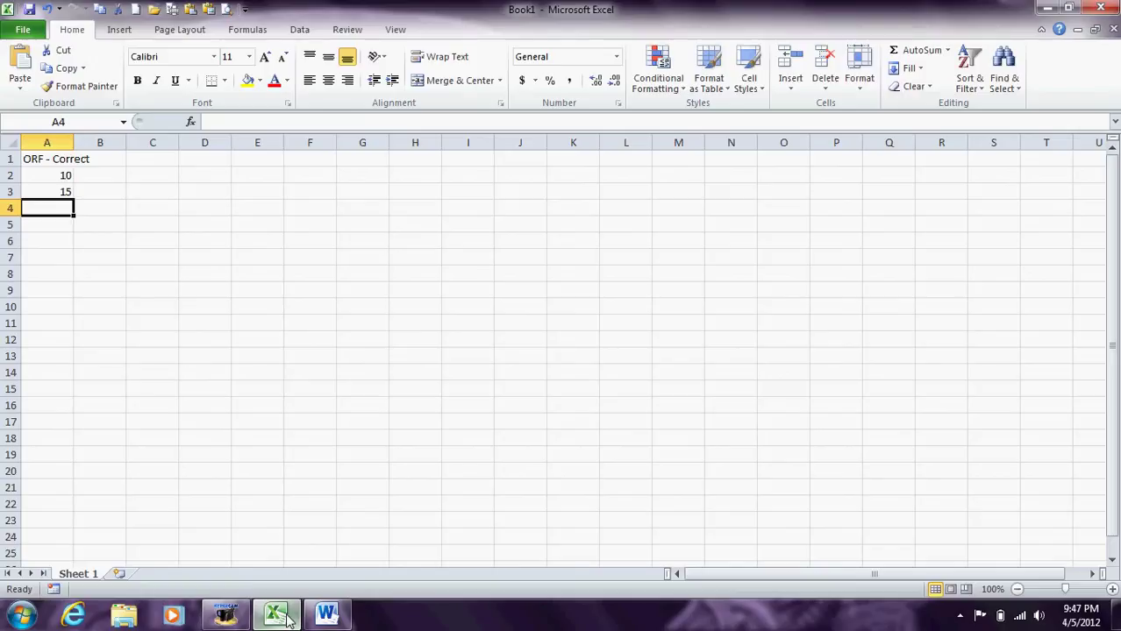
pyautogui.write('15')
pyautogui.press('Return')
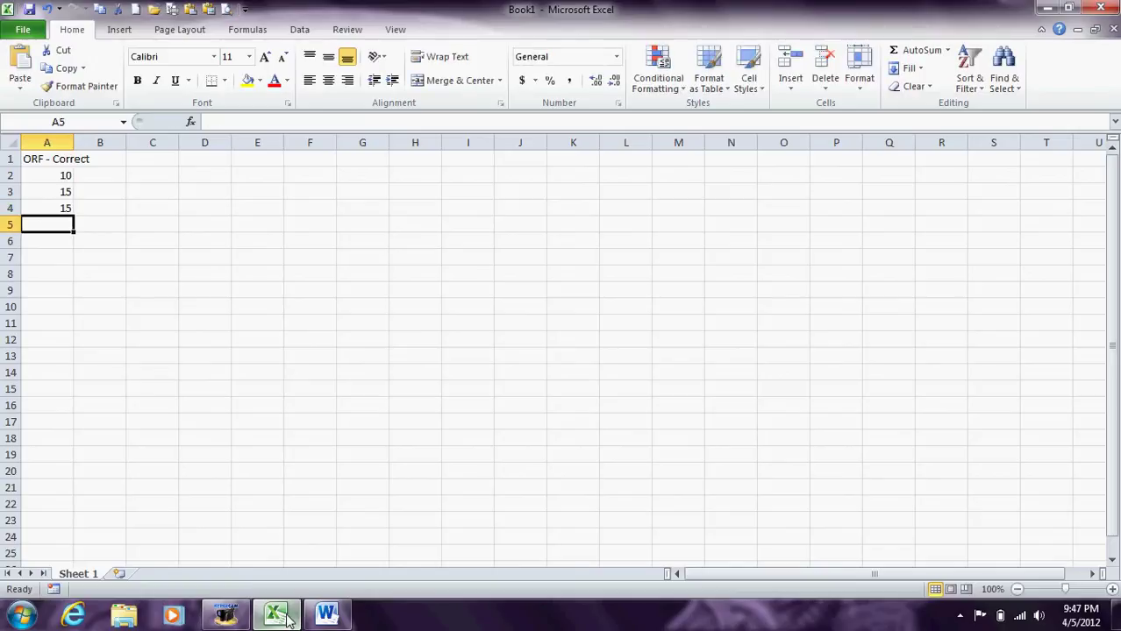
pyautogui.write('28')
pyautogui.press('Return')
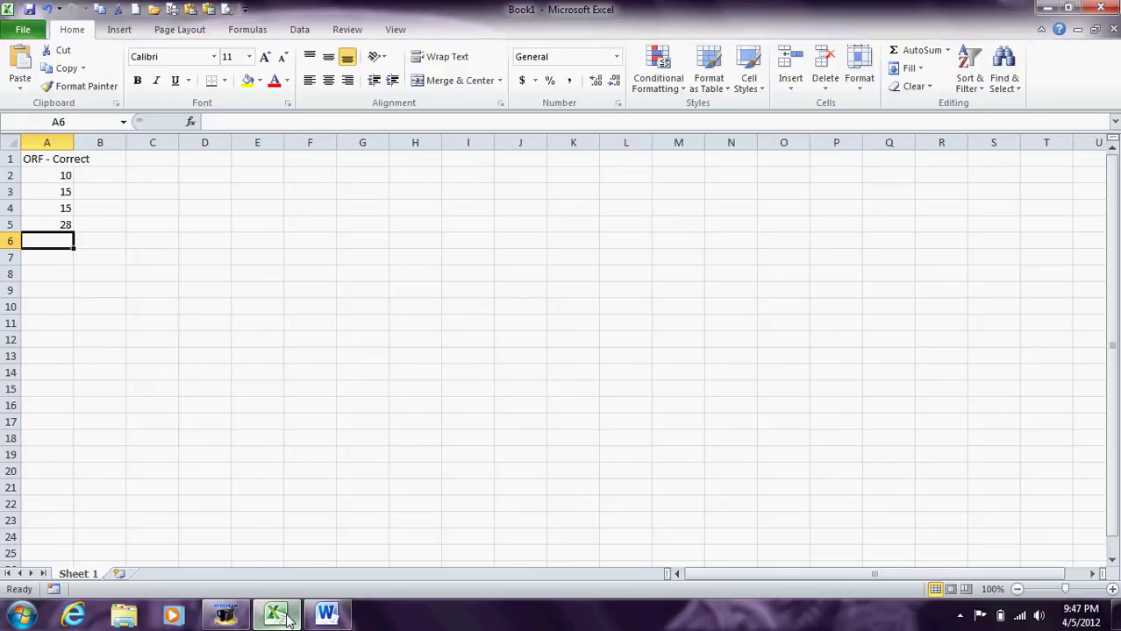
pyautogui.write('34')
pyautogui.press('Return')
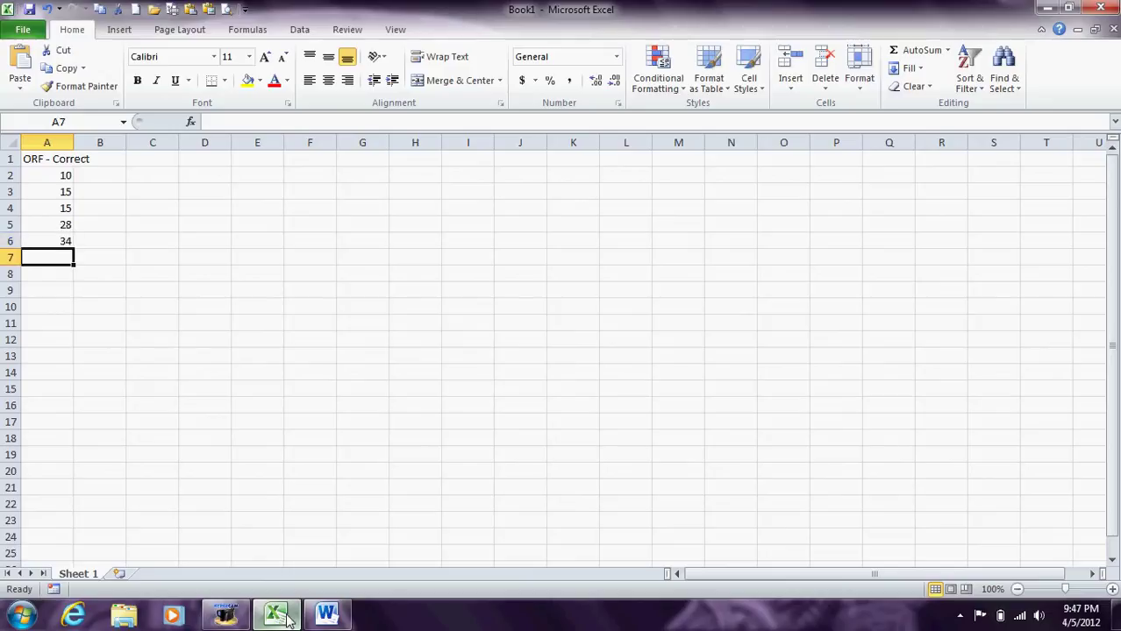
pyautogui.write('50')
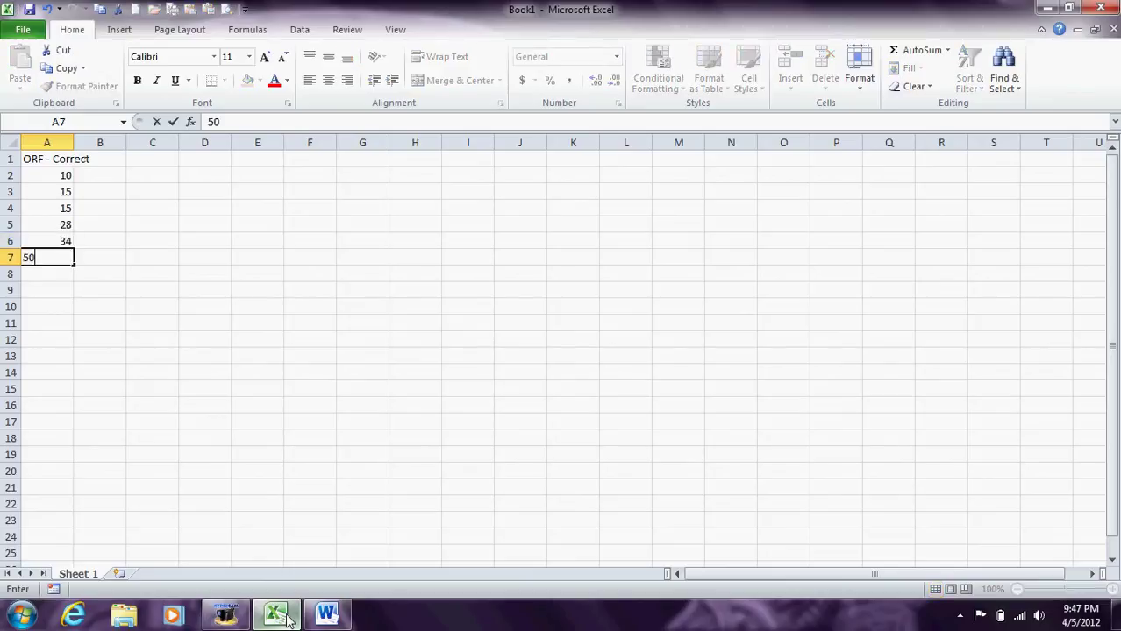
pyautogui.press('Tab')
pyautogui.press('Up')
pyautogui.press('Up')
pyautogui.press('Up')
pyautogui.press('Up')
pyautogui.press('Up')
pyautogui.press('Up')
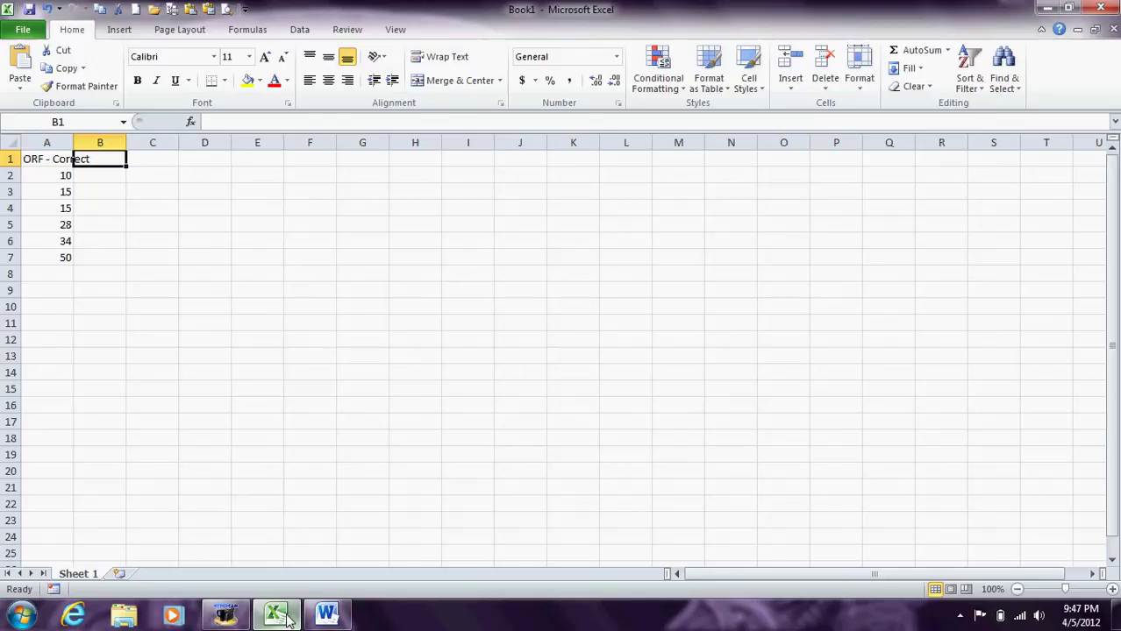
# Fill column B with the heading 'ORF- Errors' and values 7, 5, 3, 0, 0, 0
pyautogui.write('OR')
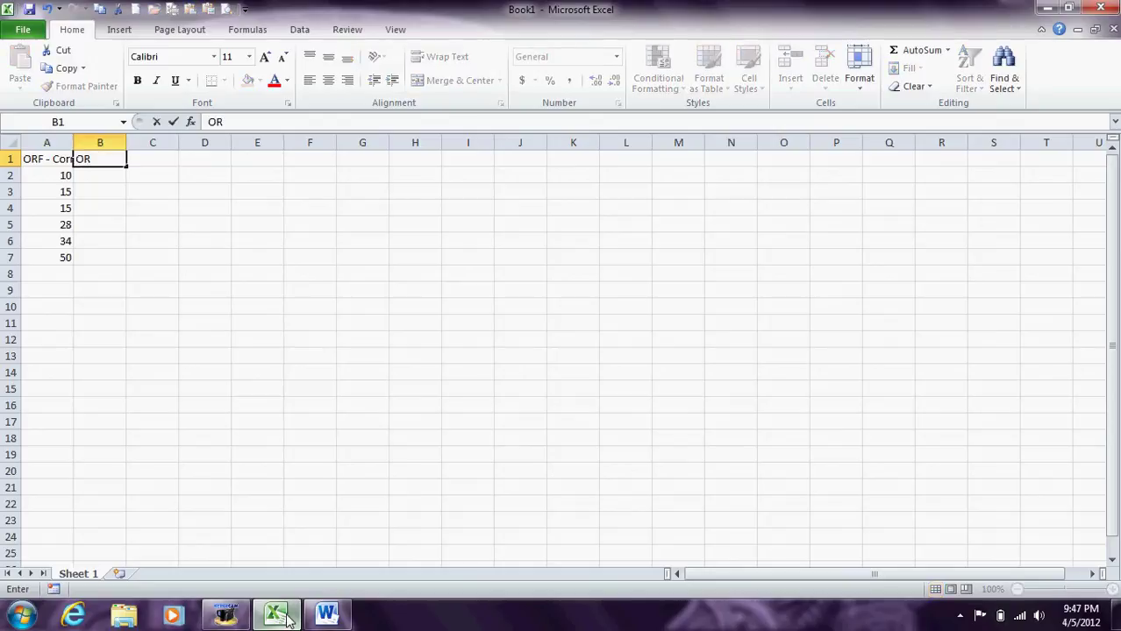
pyautogui.write('F- Errors')
pyautogui.press('Return')
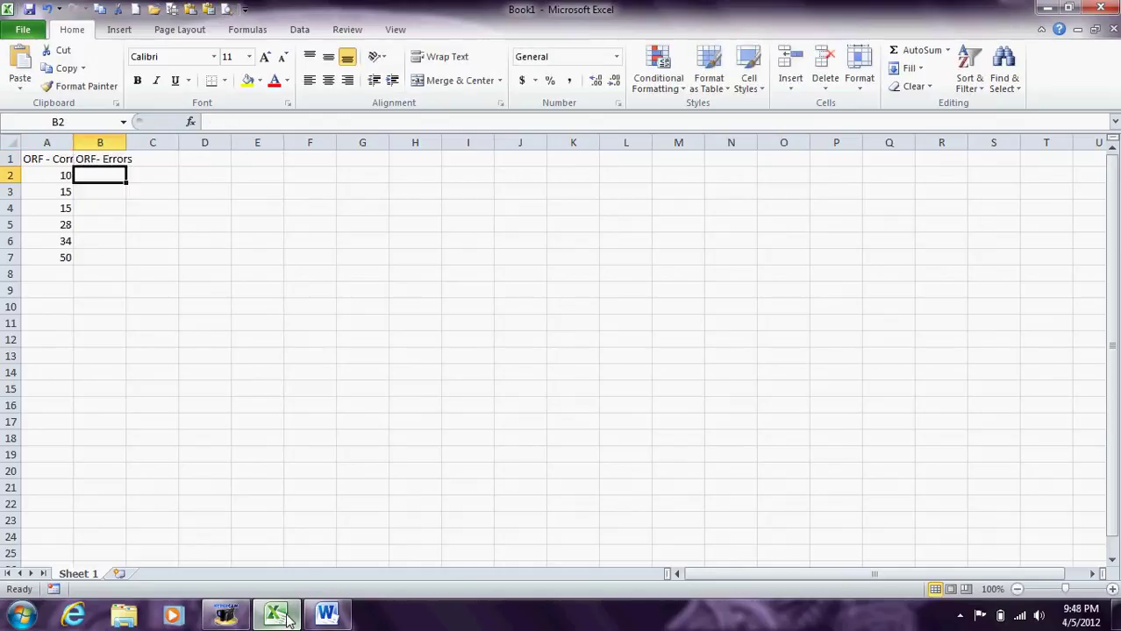
pyautogui.write('7')
pyautogui.press('Return')
pyautogui.write('5')
pyautogui.press('Return')
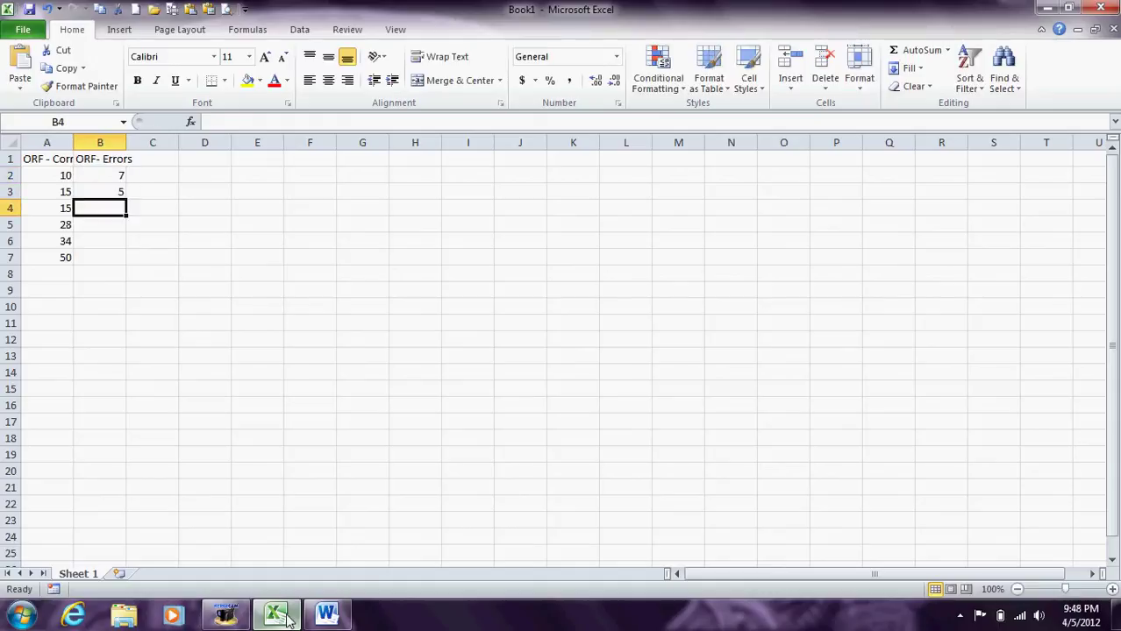
pyautogui.write('3')
pyautogui.press('Return')
pyautogui.write('0')
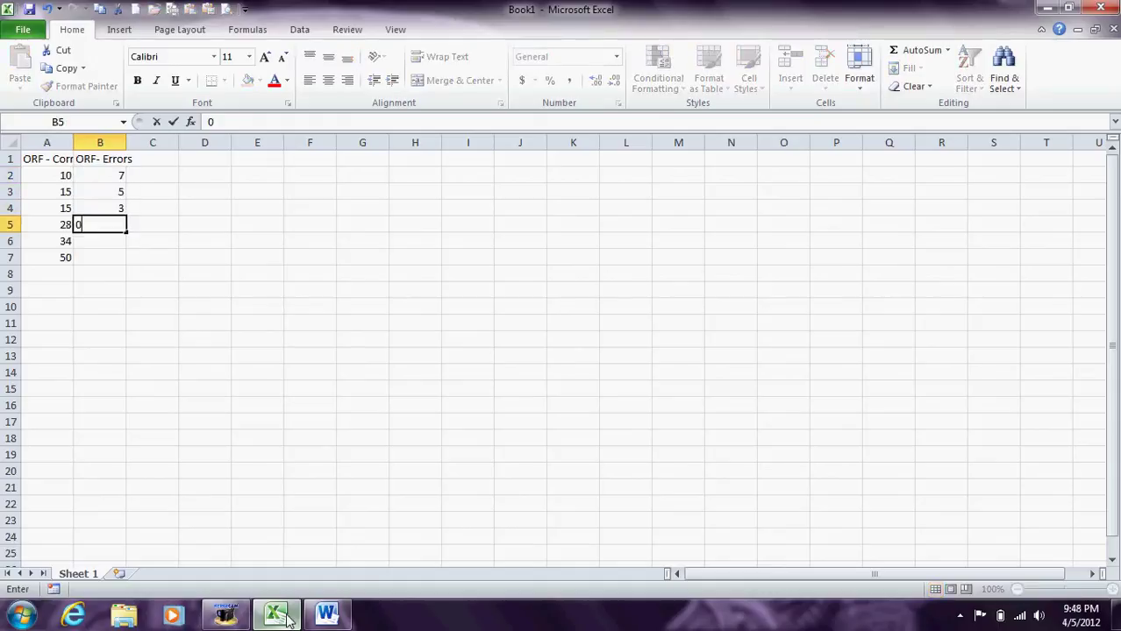
pyautogui.press('Return')
pyautogui.write('0')
pyautogui.press('Return')
pyautogui.write('0')
pyautogui.press('Tab')
# Add the heading 'Aimline' in cell C1
pyautogui.press('Right')
pyautogui.press('Up')
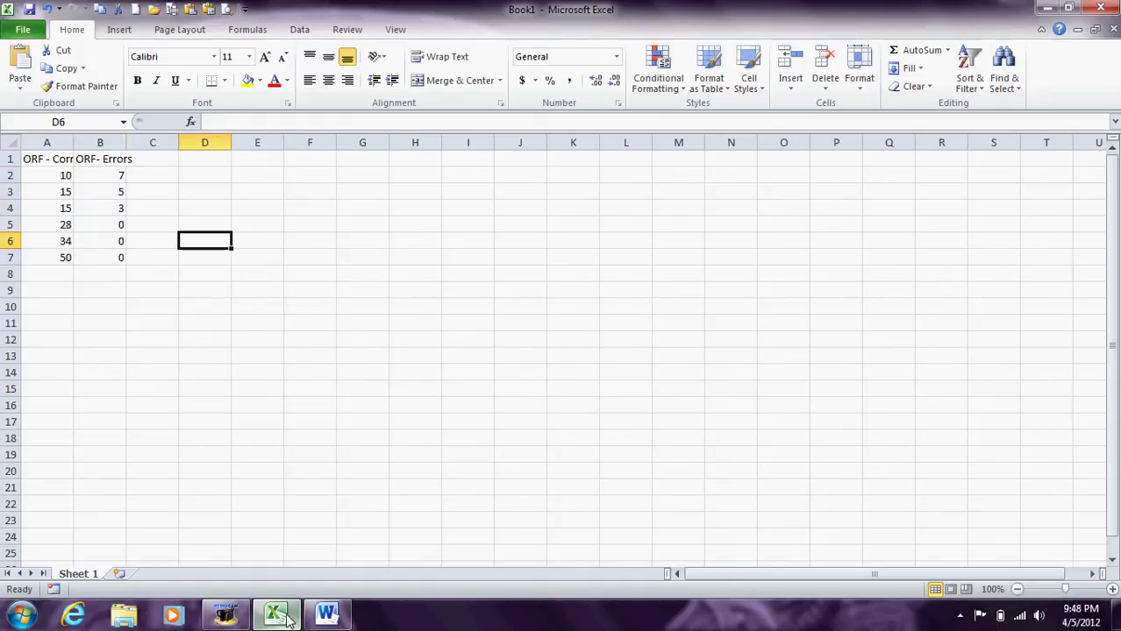
pyautogui.press('Up')
pyautogui.press('Up')
pyautogui.press('Up')
pyautogui.press('Up')
pyautogui.press('Left')
pyautogui.press('Left')
pyautogui.press('Right')
pyautogui.press('Up')
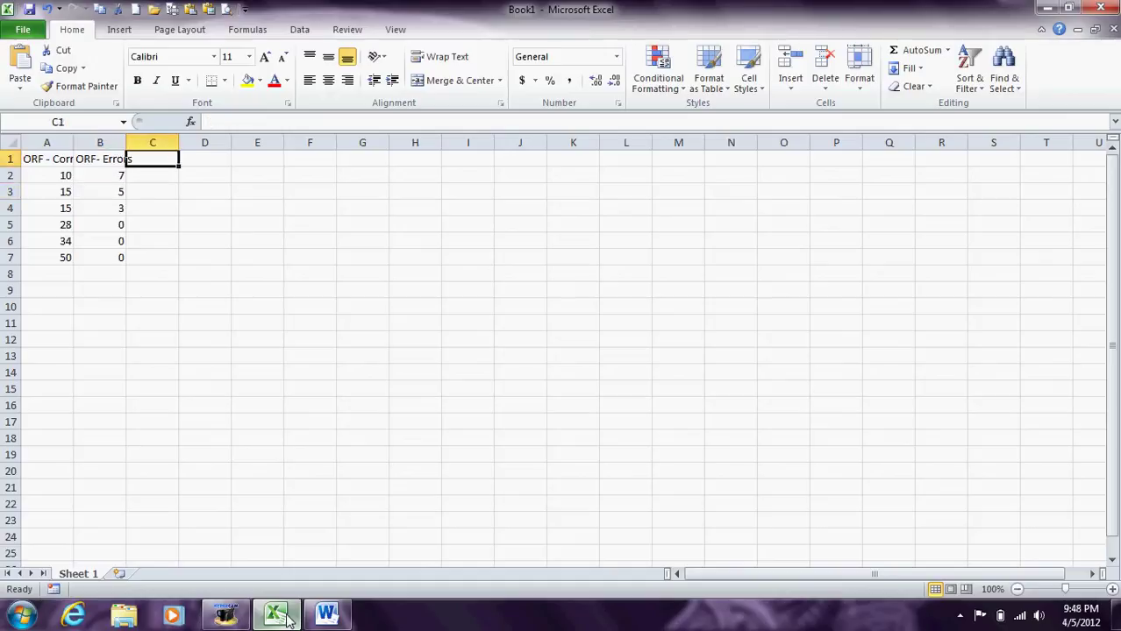
pyautogui.write('Aimline')
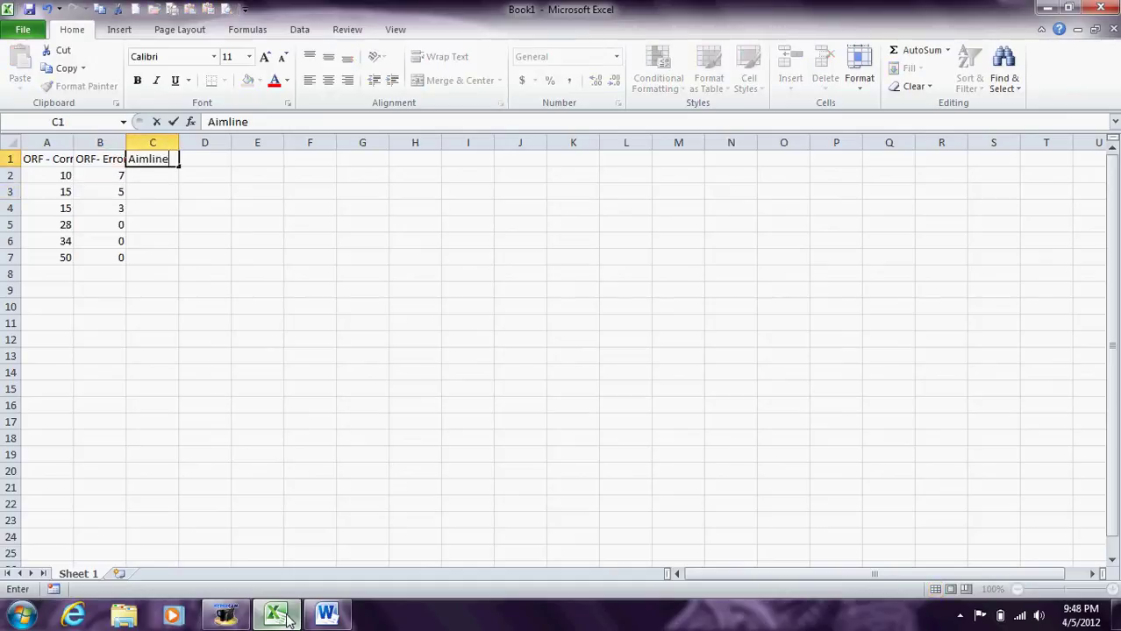
pyautogui.press('Return')
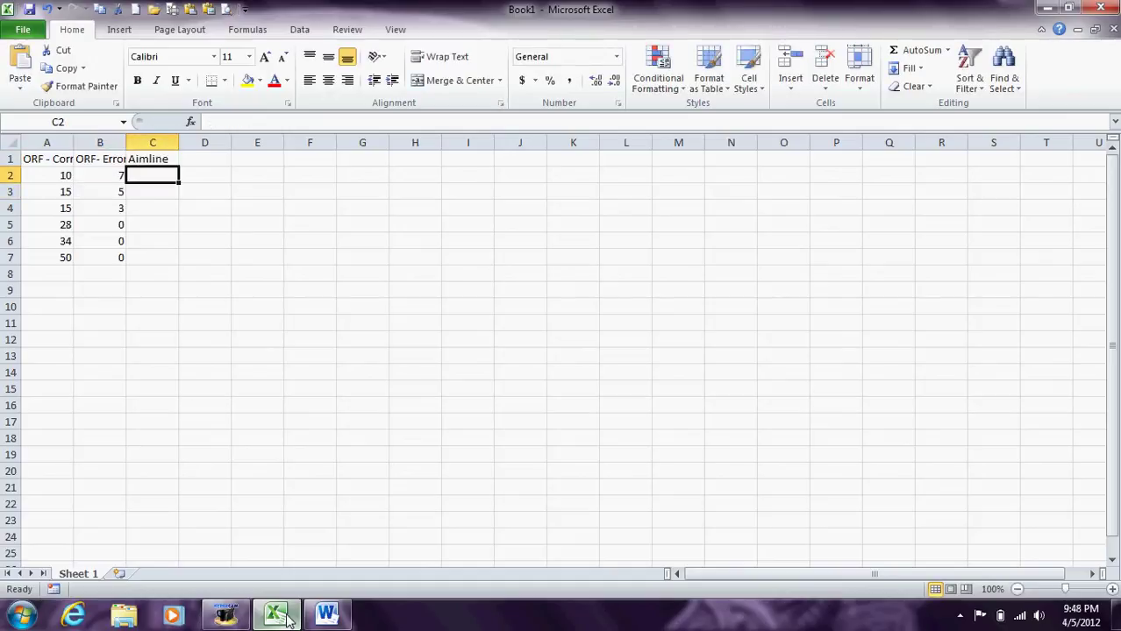
pyautogui.press('Down')
pyautogui.press('Down')
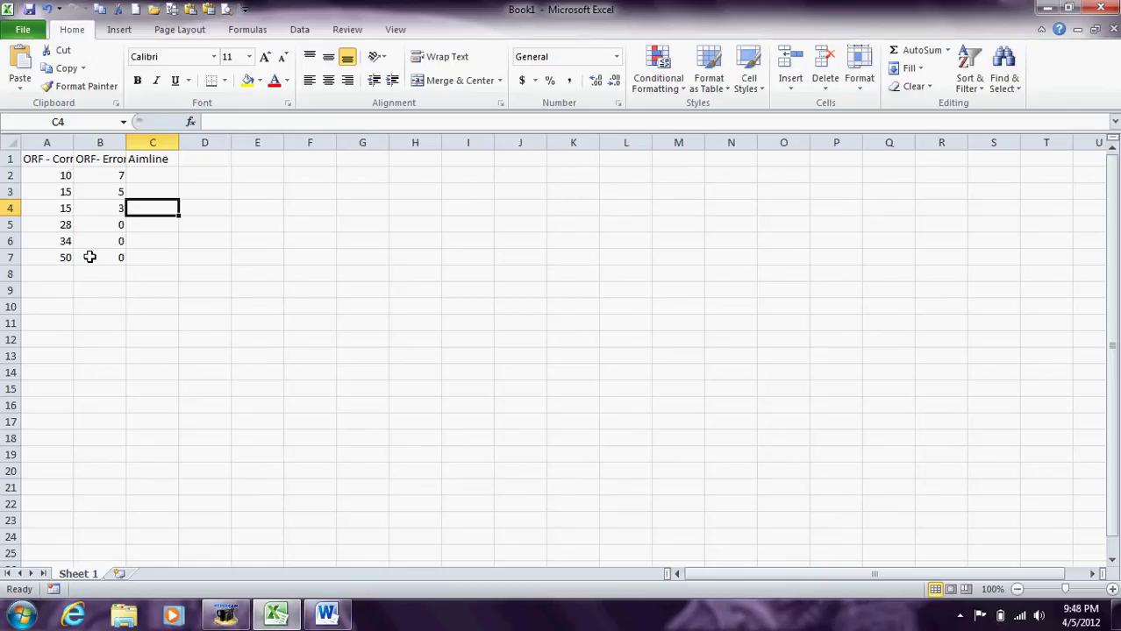
# Insert a Line with Markers chart from A1:B7 and place it beside the table
pyautogui.moveTo(41, 159); pyautogui.dragTo(90, 253)
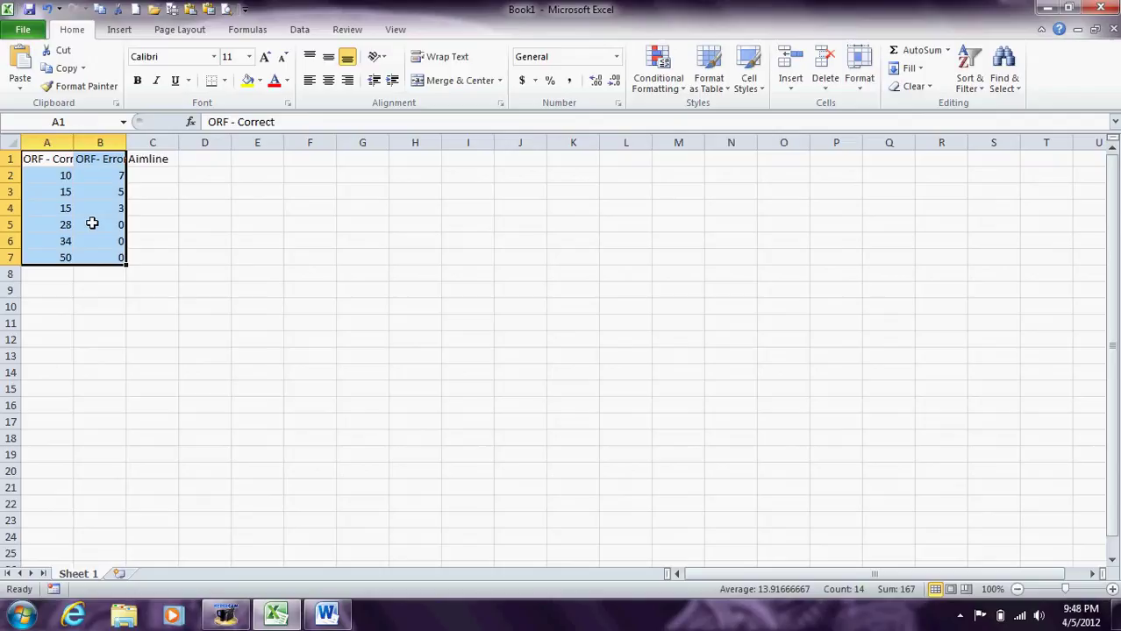
pyautogui.click(121, 31)
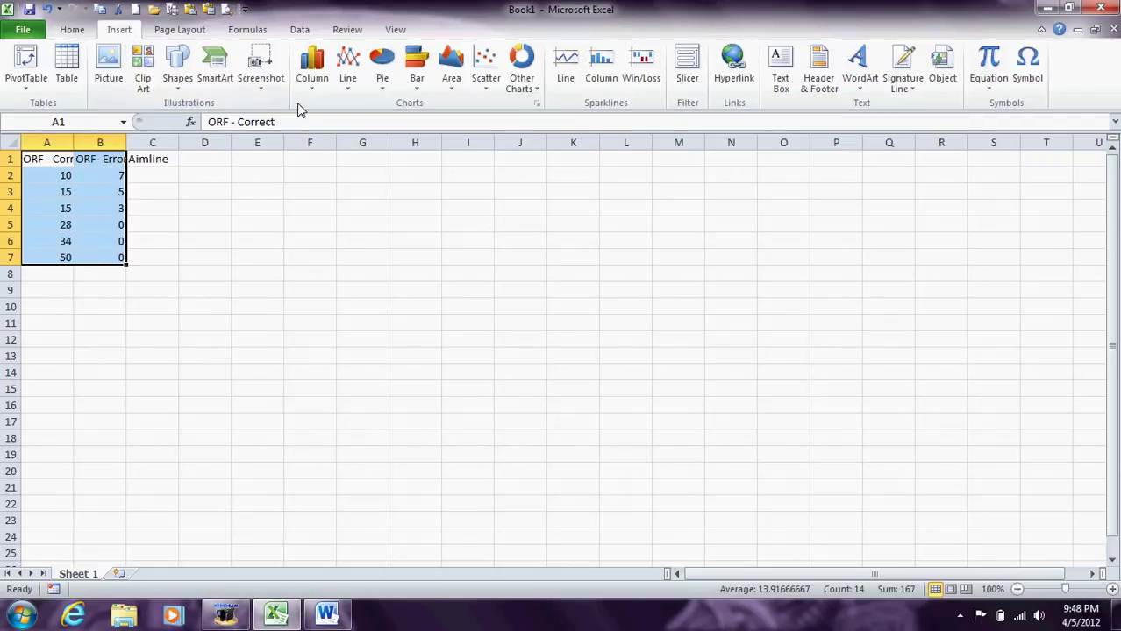
pyautogui.click(356, 95)
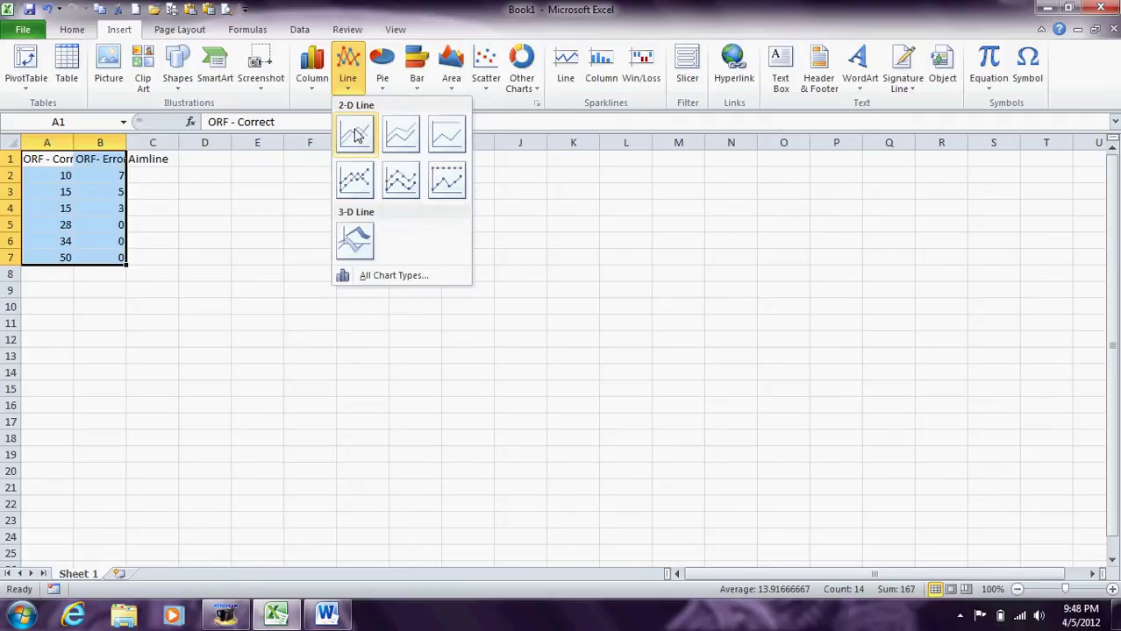
pyautogui.click(355, 182)
pyautogui.moveTo(448, 245); pyautogui.dragTo(369, 216)
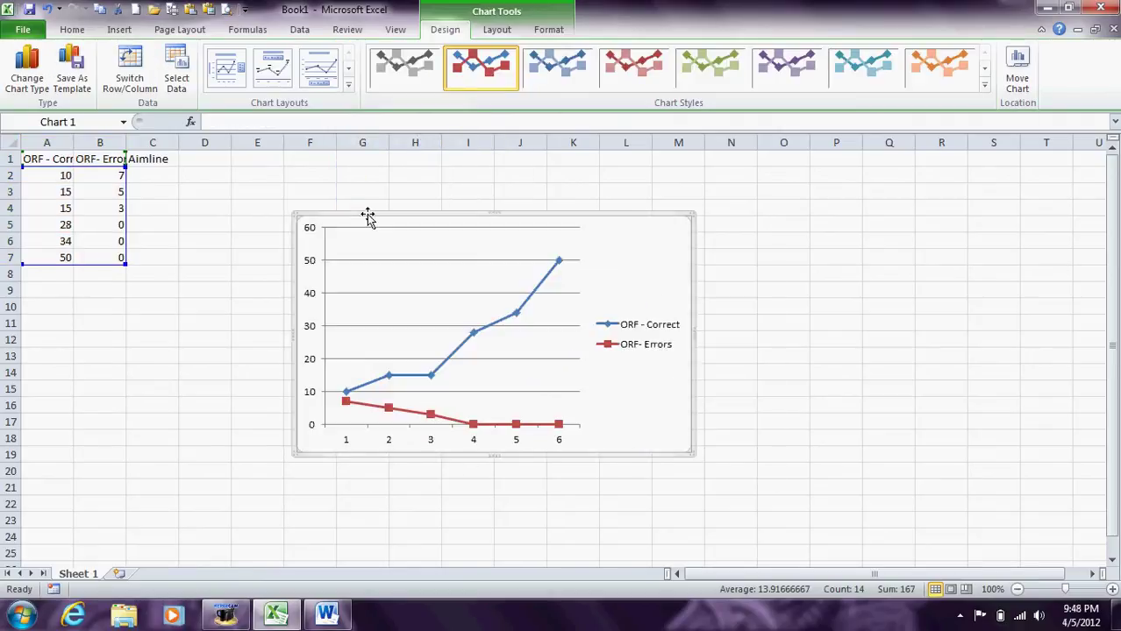
# Delete the chart's horizontal major gridlines
pyautogui.click(413, 263)
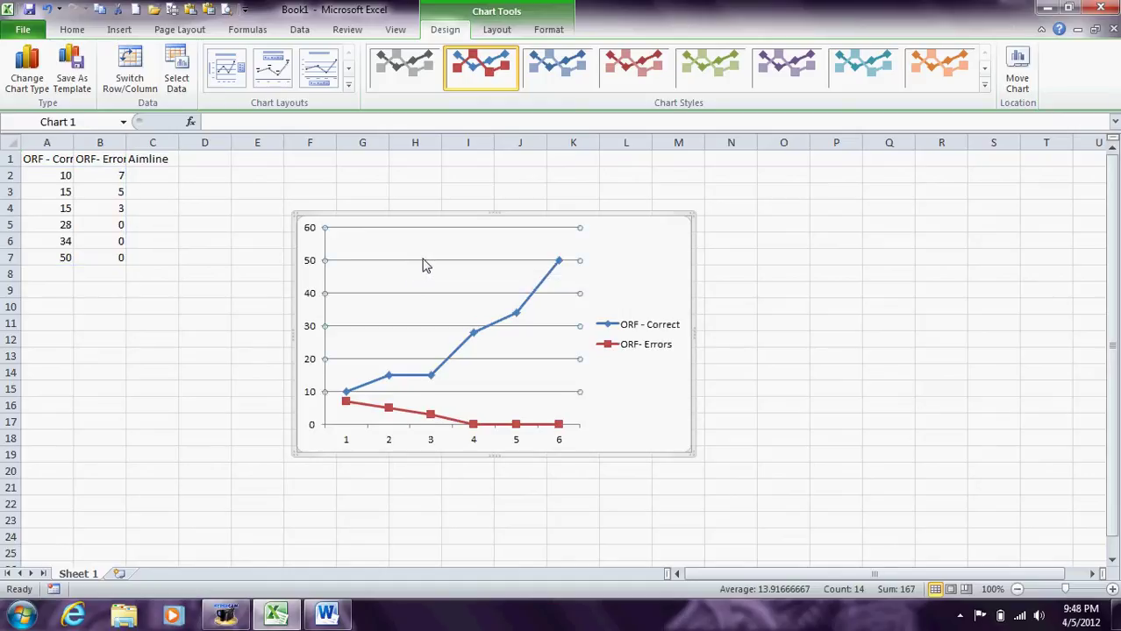
pyautogui.press('Delete')
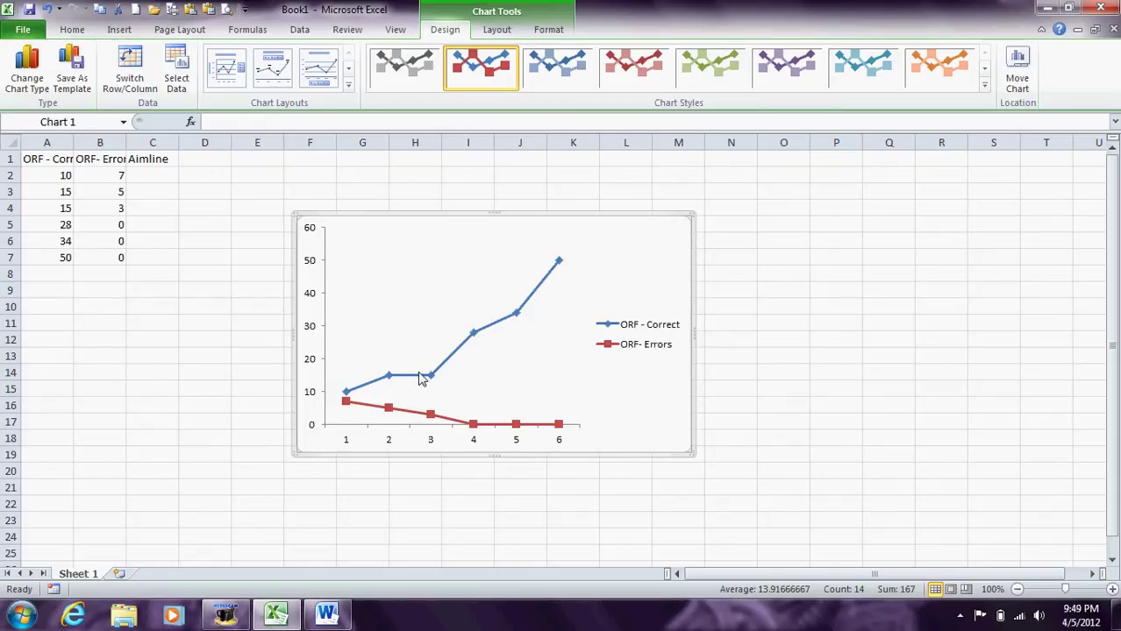
pyautogui.moveTo(537, 294)
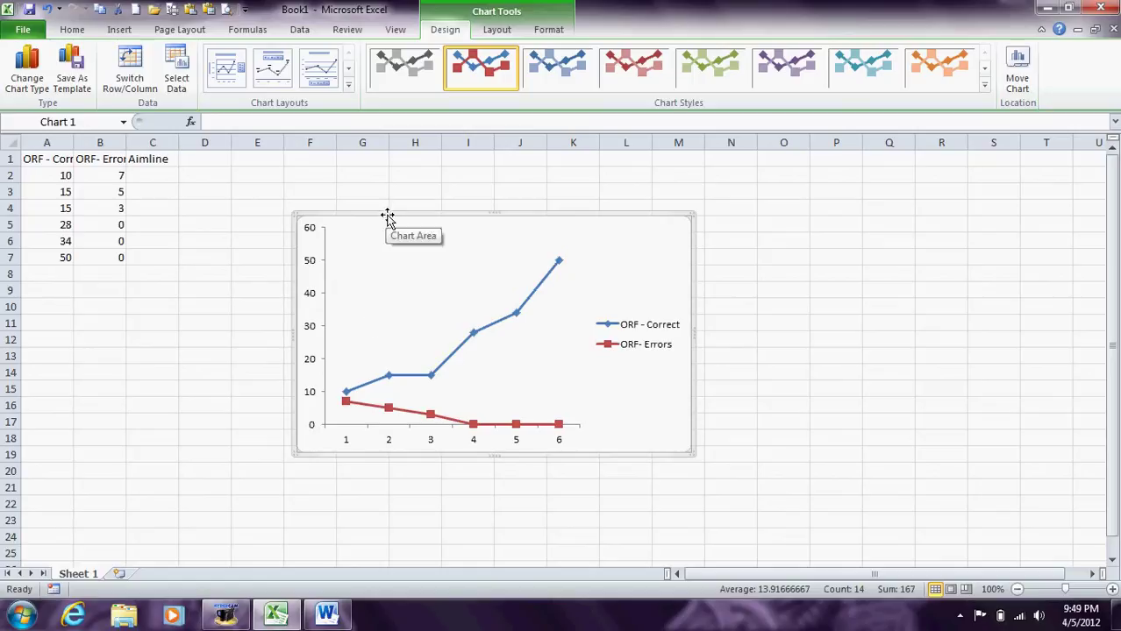
# Add a horizontal axis title below the axis and a rotated vertical axis title
pyautogui.click(496, 30)
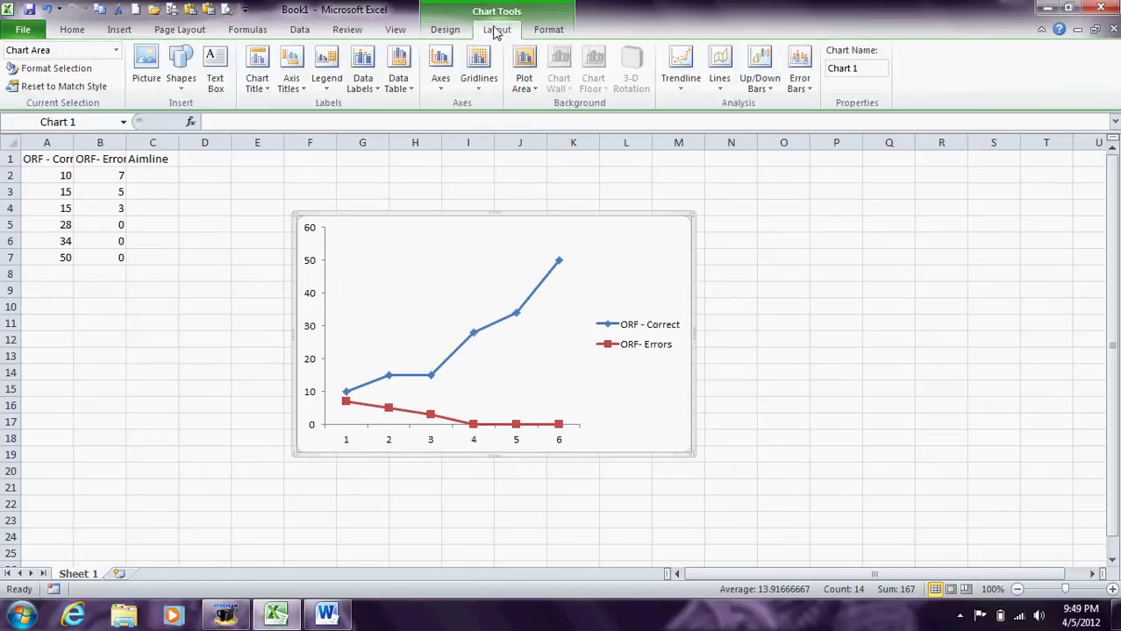
pyautogui.click(292, 87)
pyautogui.moveTo(355, 107)
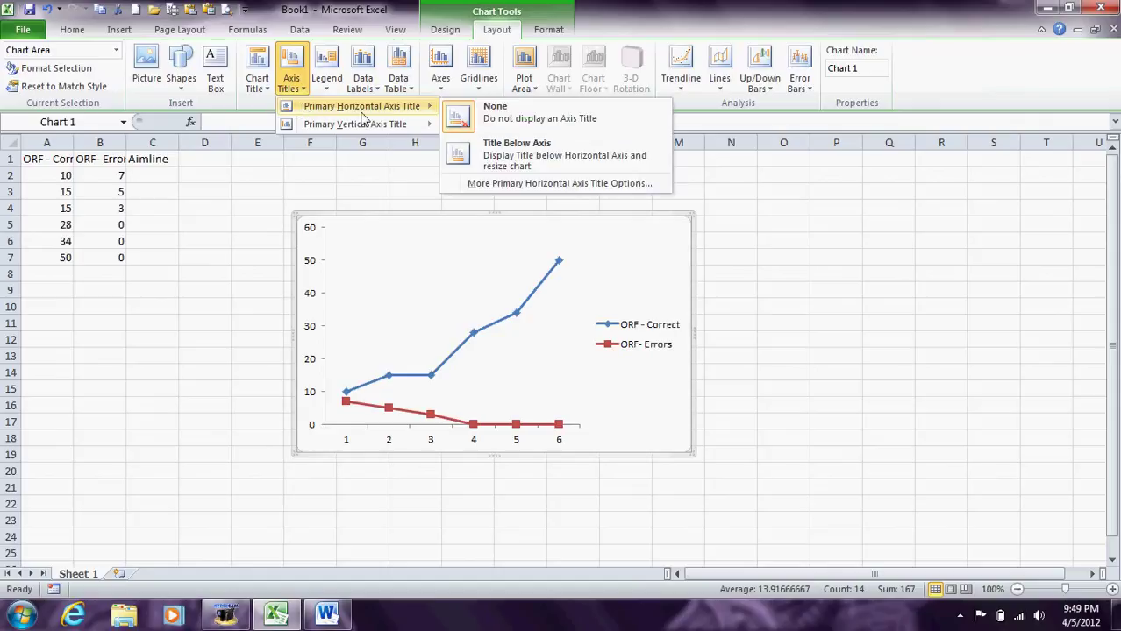
pyautogui.click(497, 154)
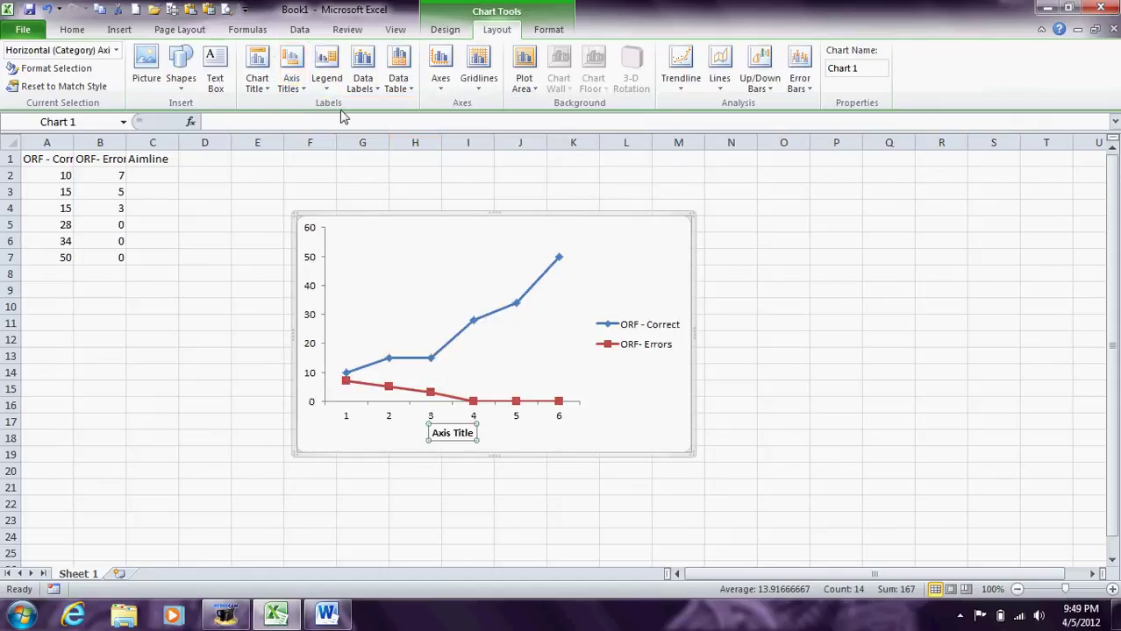
pyautogui.click(292, 84)
pyautogui.moveTo(312, 125)
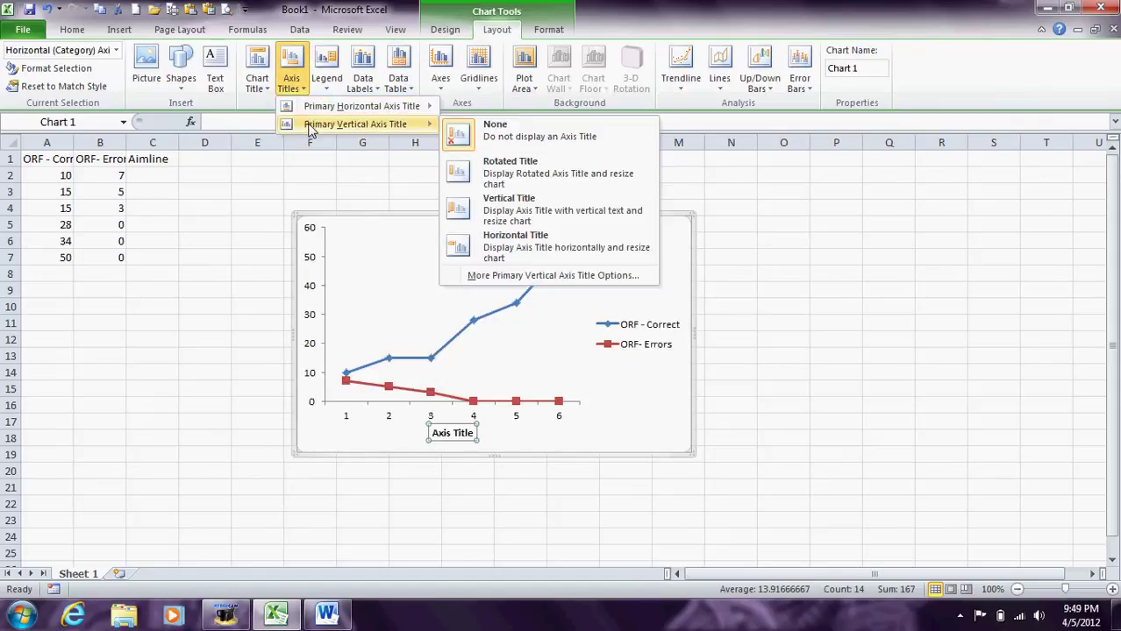
pyautogui.click(511, 161)
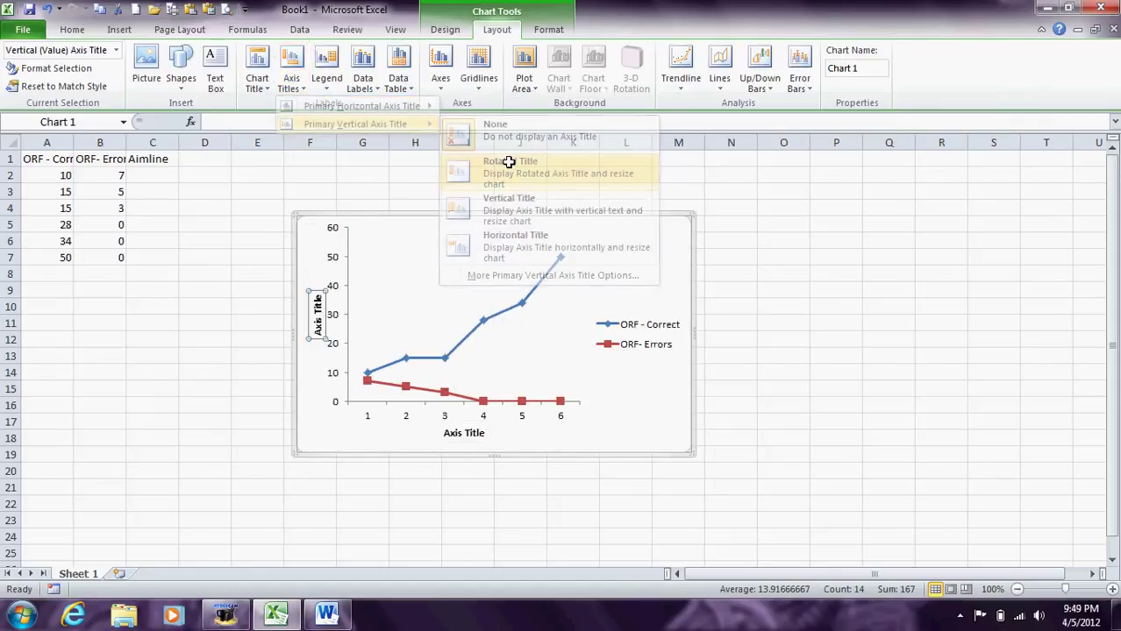
# Label the axis titles 'Session' and 'Reponse Per Minute'
pyautogui.click(470, 435)
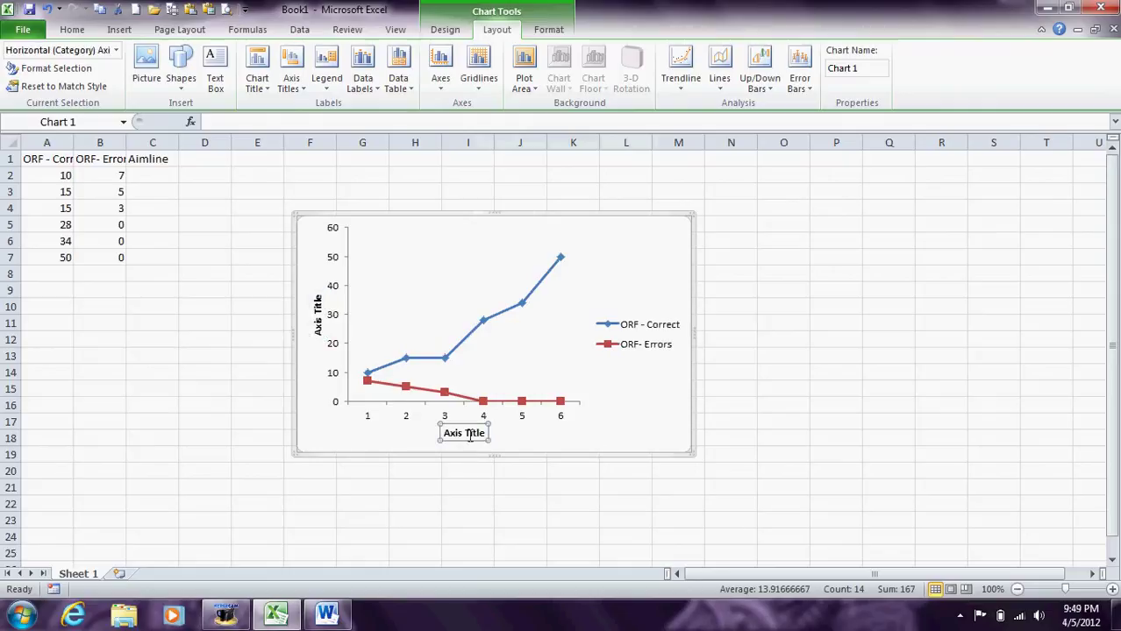
pyautogui.write('Session')
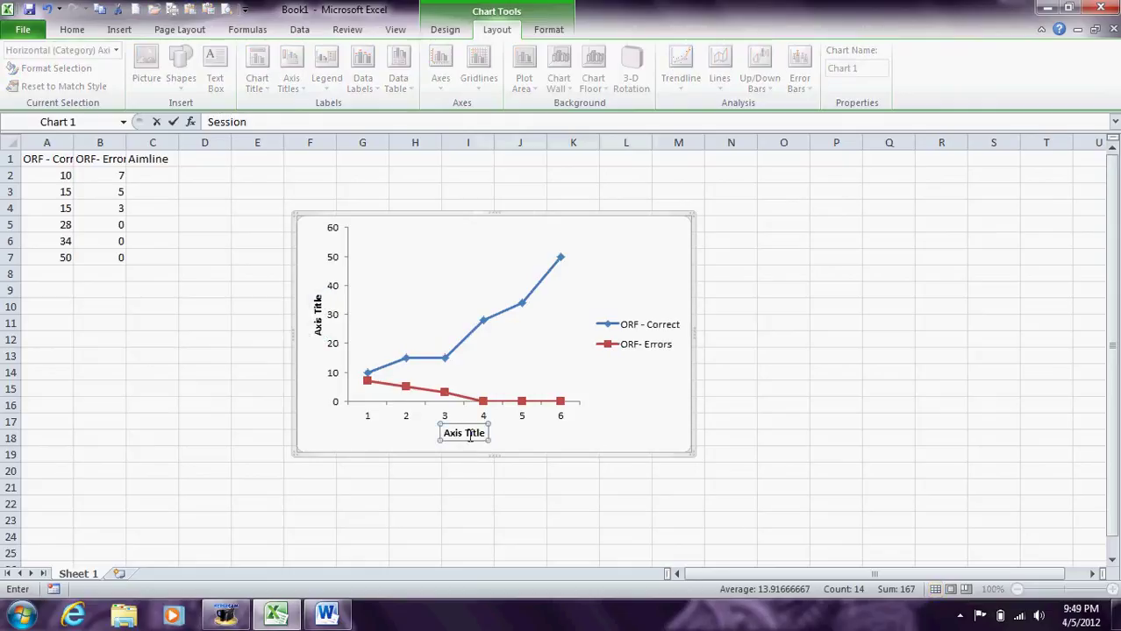
pyautogui.press('Return')
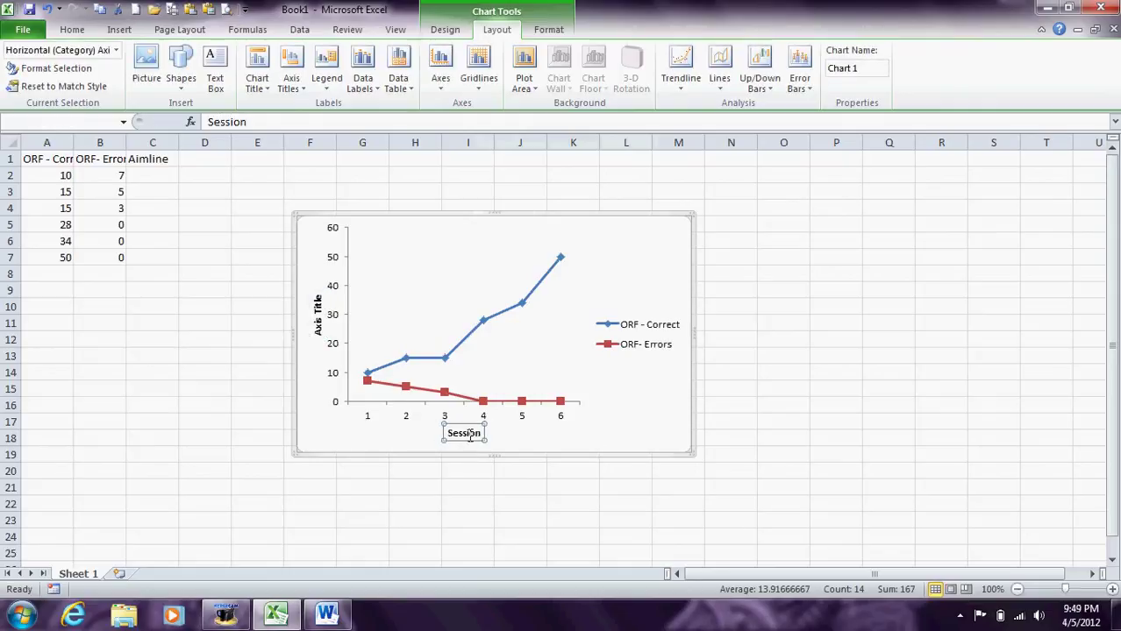
pyautogui.click(318, 317)
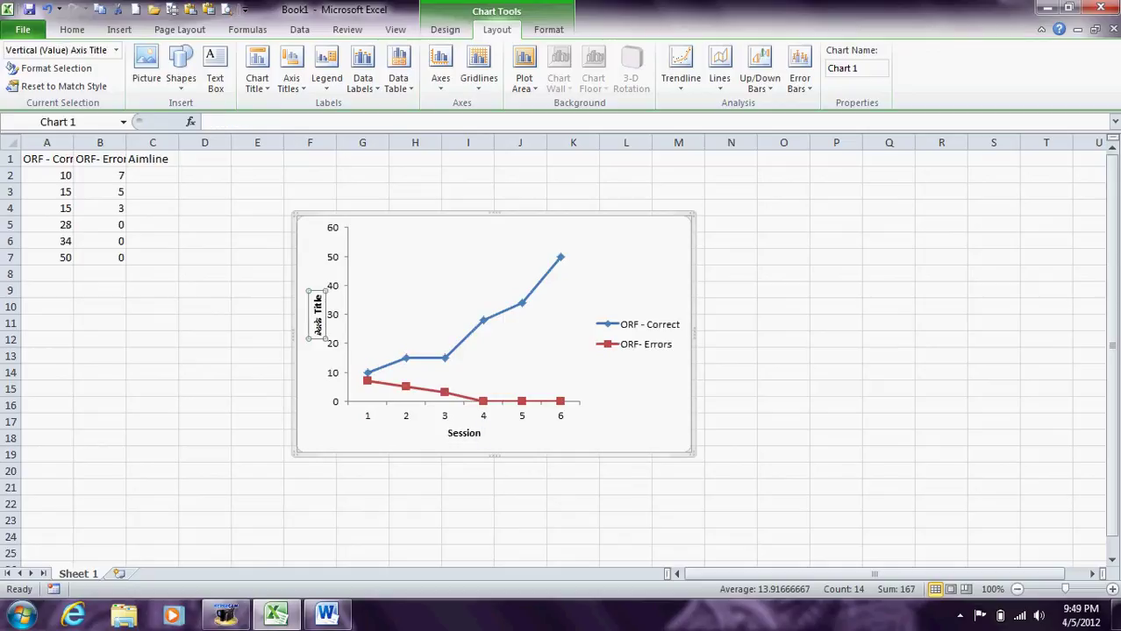
pyautogui.write('Reponse ')
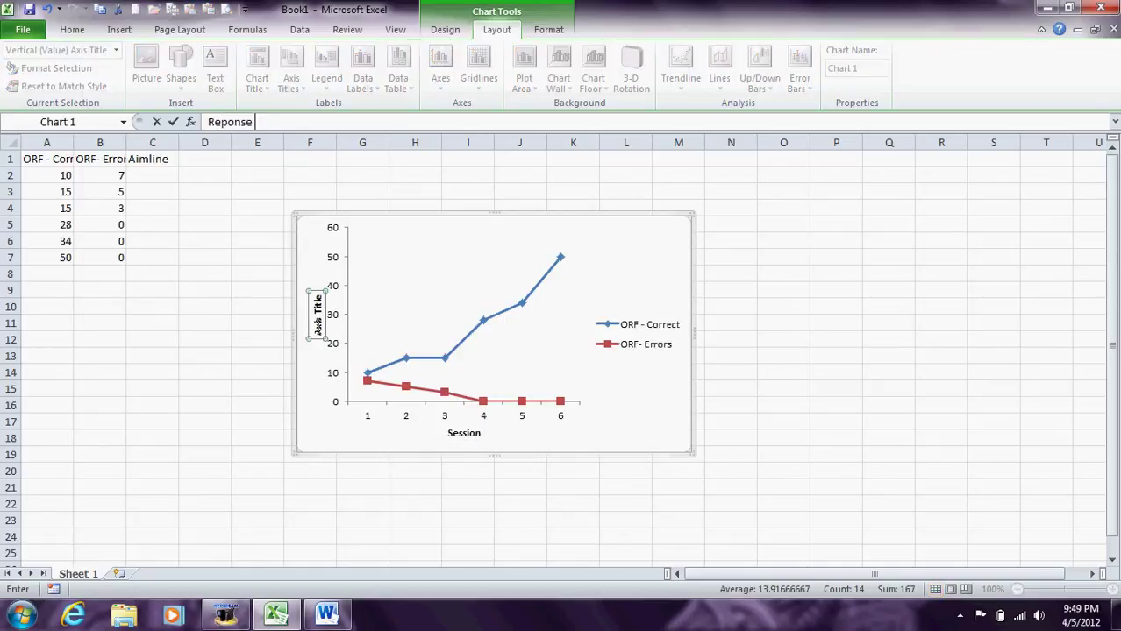
pyautogui.write('Per Minute')
pyautogui.press('Return')
# Move the chart slightly up and to the left
pyautogui.click(170, 372)
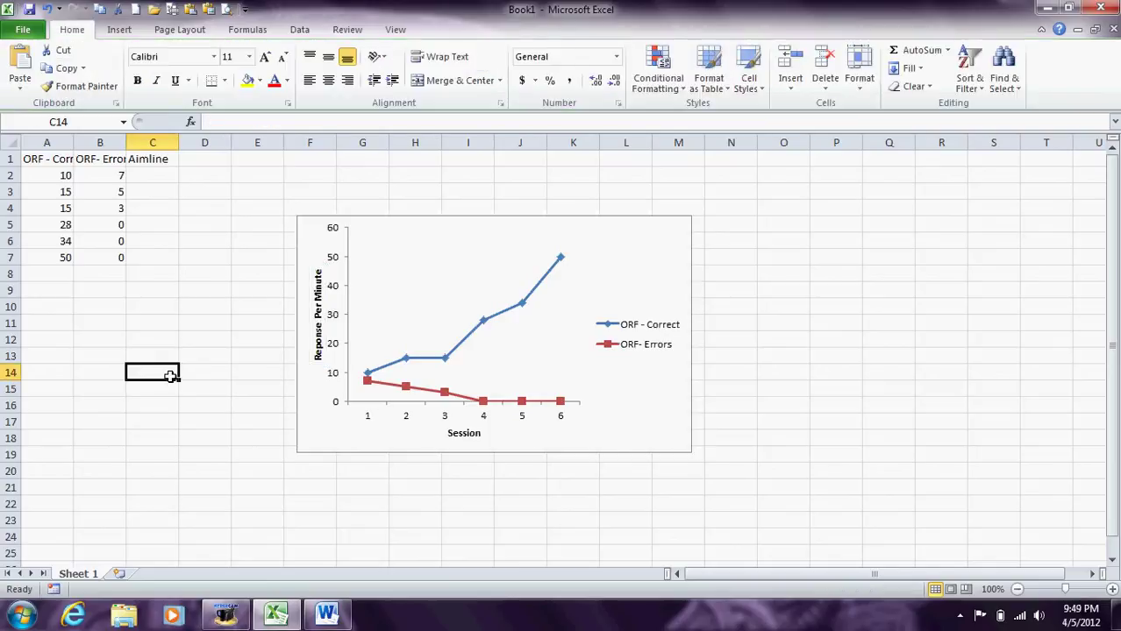
pyautogui.click(618, 450)
pyautogui.moveTo(618, 450); pyautogui.dragTo(587, 443)
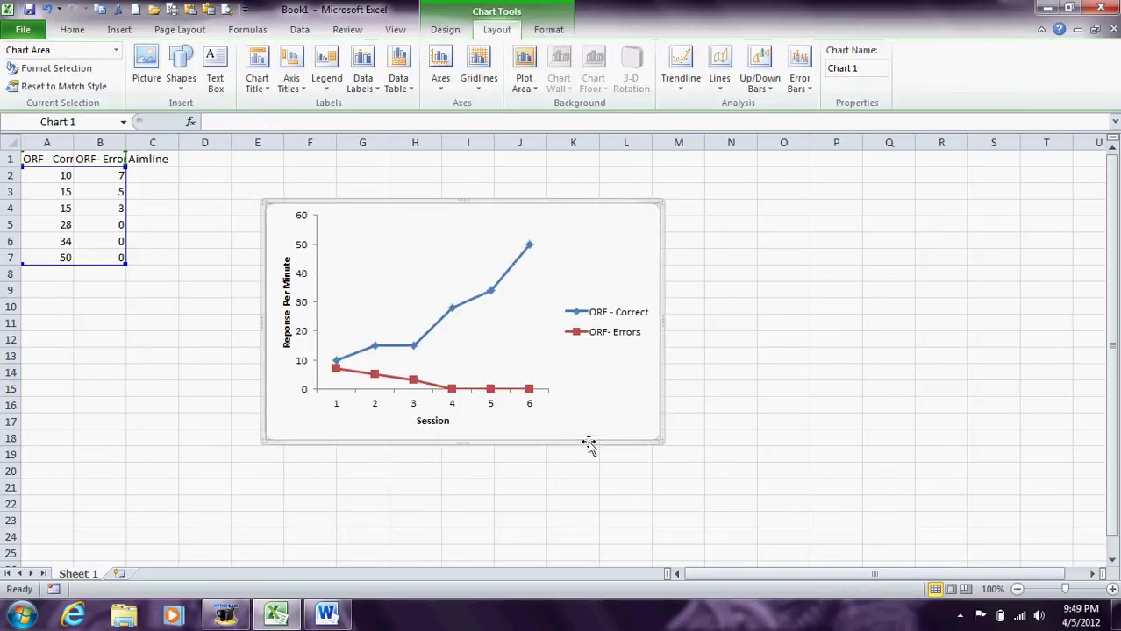
# Enlarge the numbers on the vertical and horizontal axes by two font steps each
pyautogui.click(304, 310)
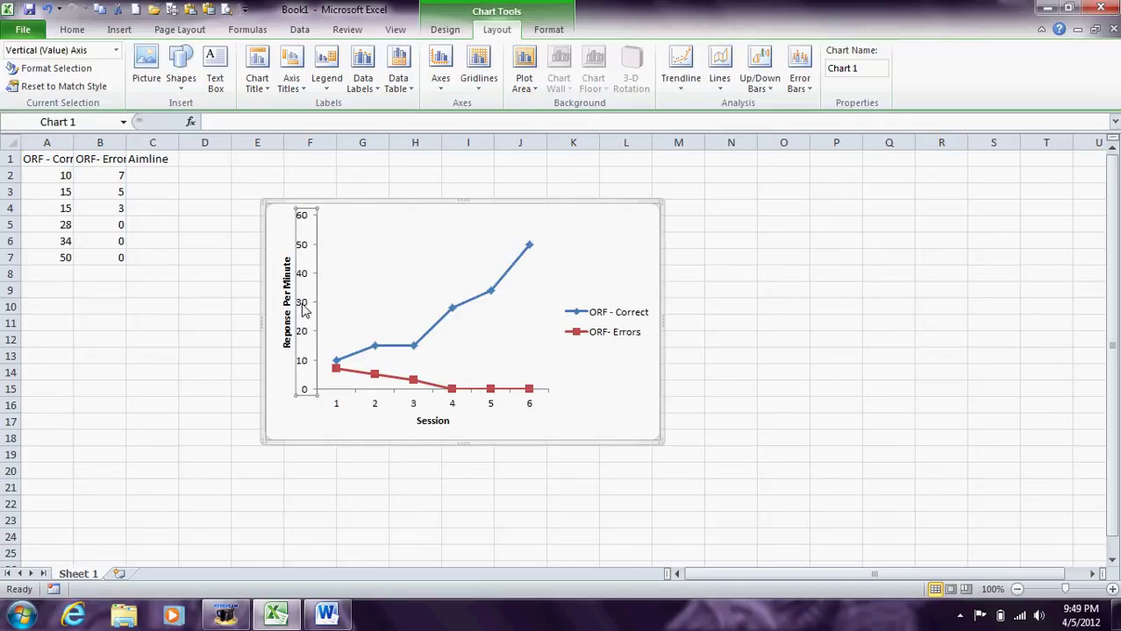
pyautogui.click(73, 32)
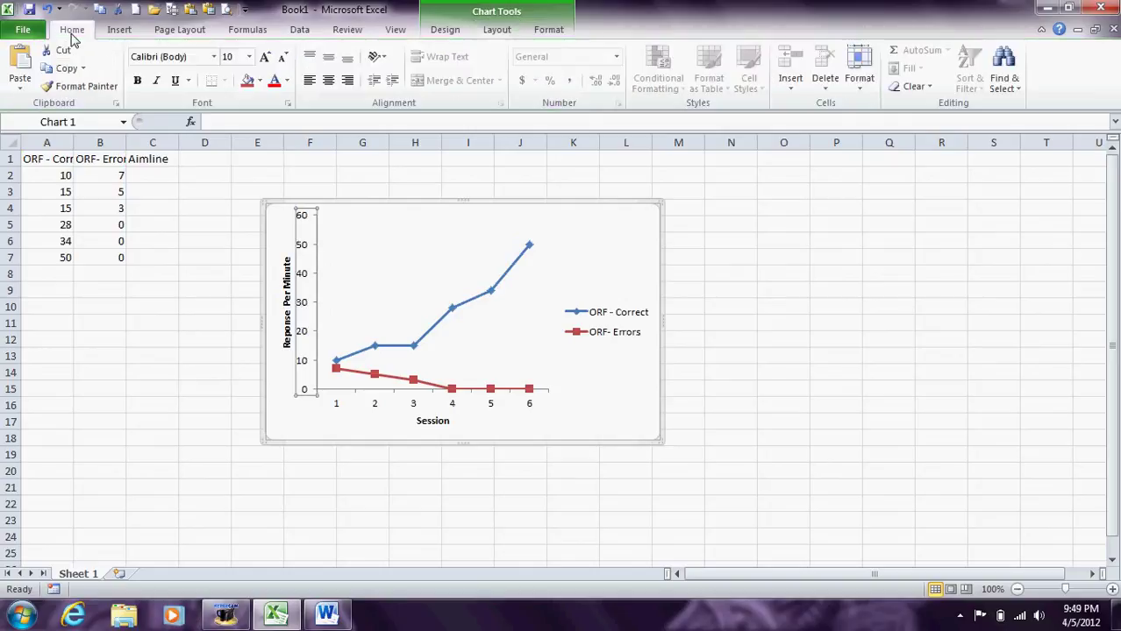
pyautogui.click(265, 57)
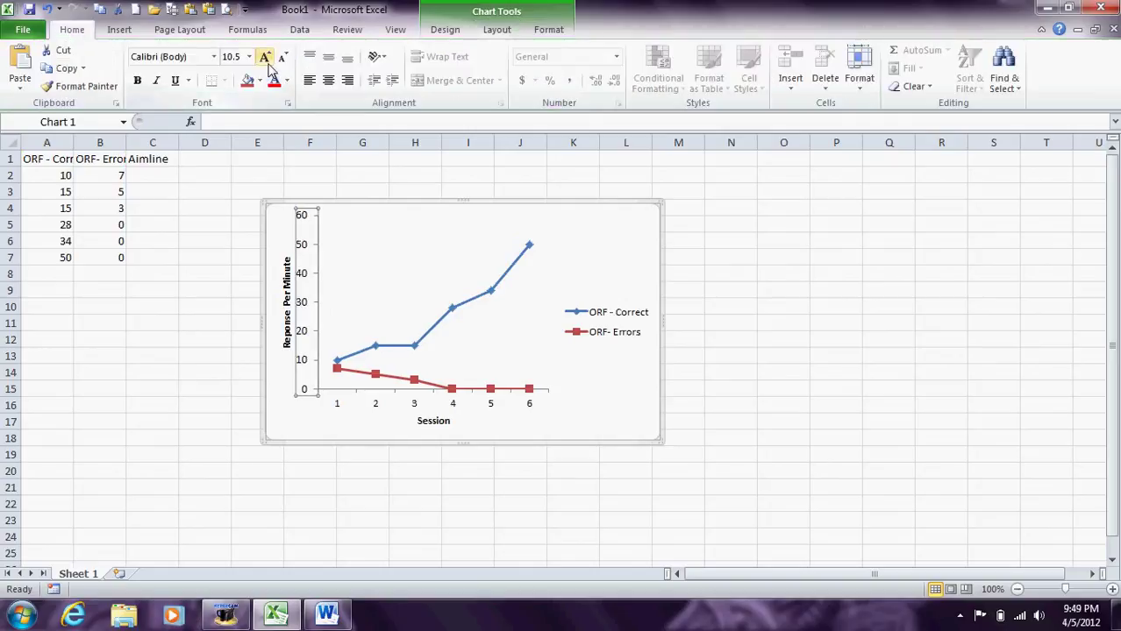
pyautogui.click(265, 57)
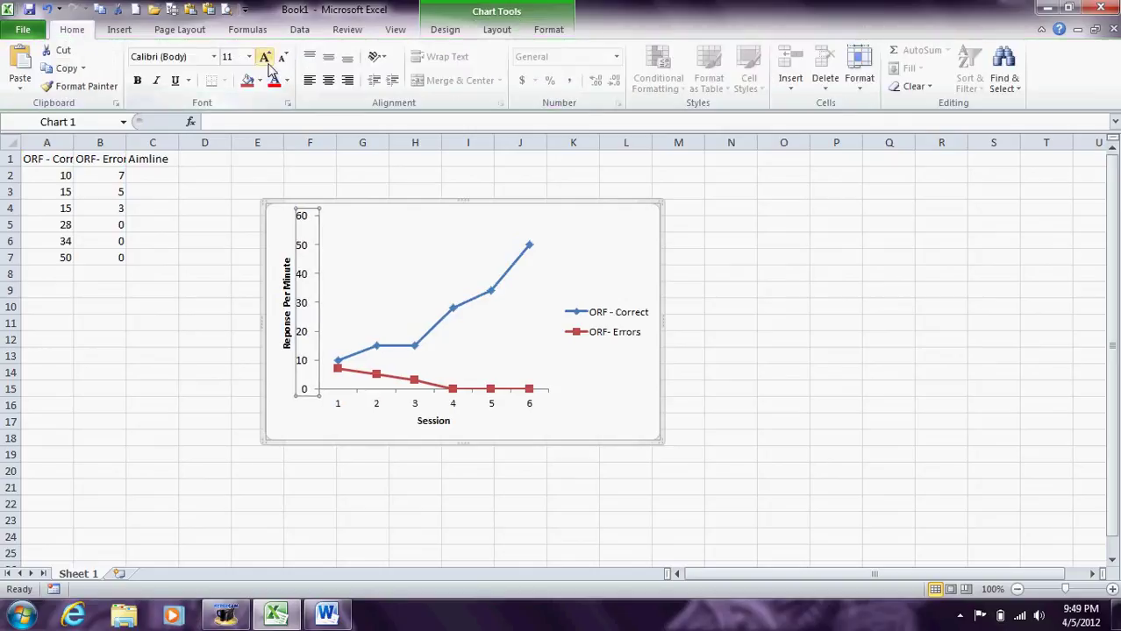
pyautogui.click(419, 404)
pyautogui.click(264, 58)
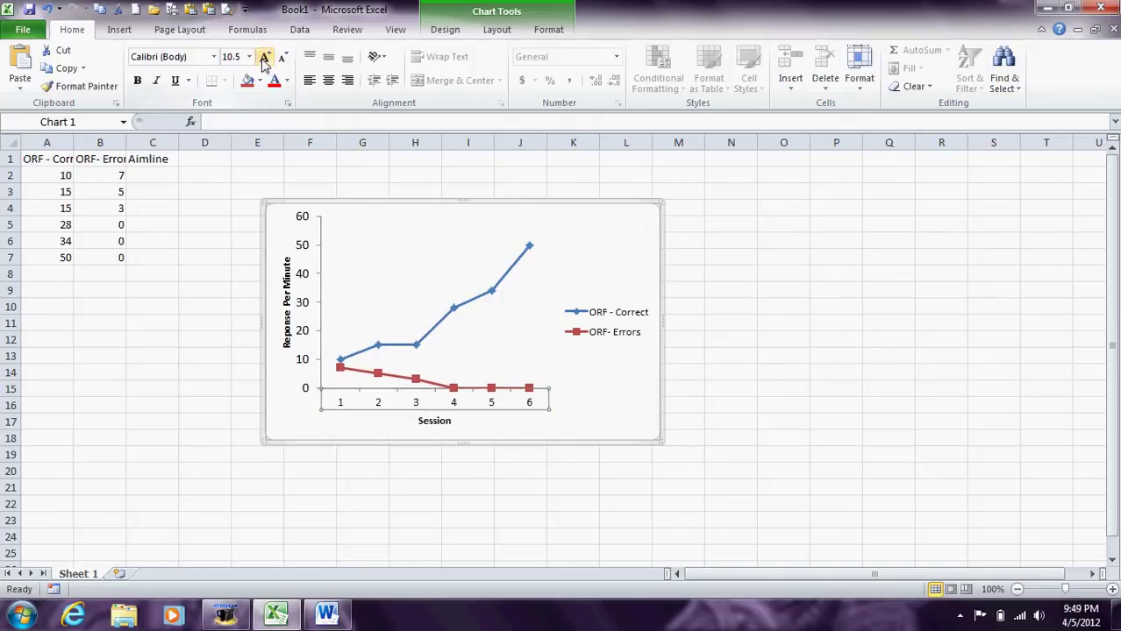
pyautogui.click(265, 58)
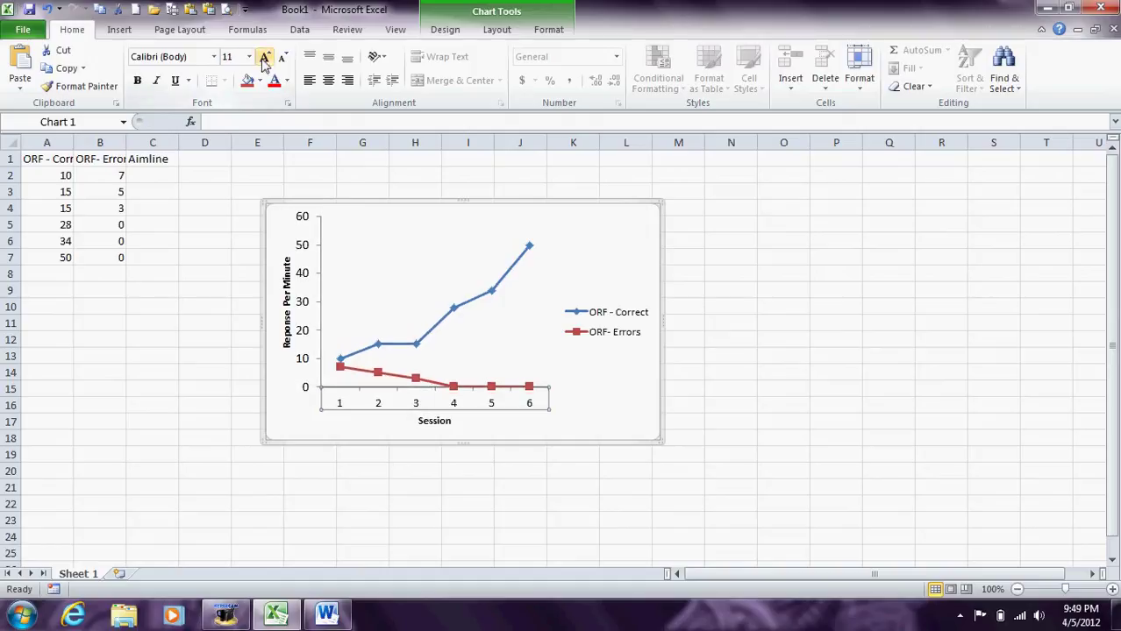
# Enlarge both axis titles to 12 point and shift the chart further right
pyautogui.click(278, 278)
pyautogui.click(265, 57)
pyautogui.click(265, 58)
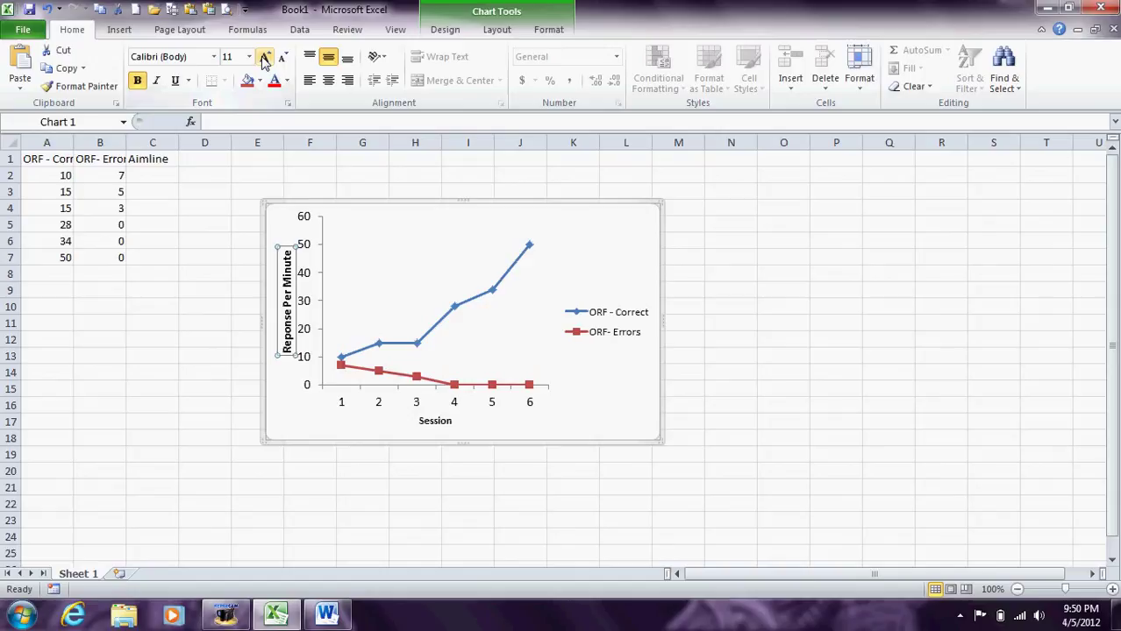
pyautogui.click(265, 57)
pyautogui.click(436, 421)
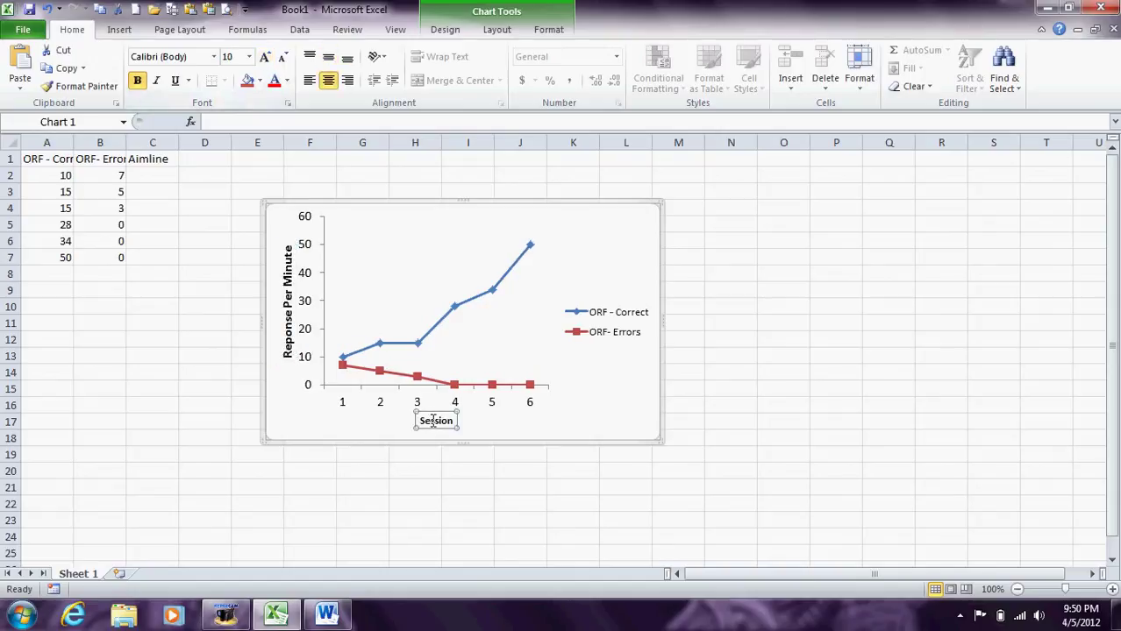
pyautogui.click(265, 58)
pyautogui.click(265, 58)
pyautogui.click(265, 58)
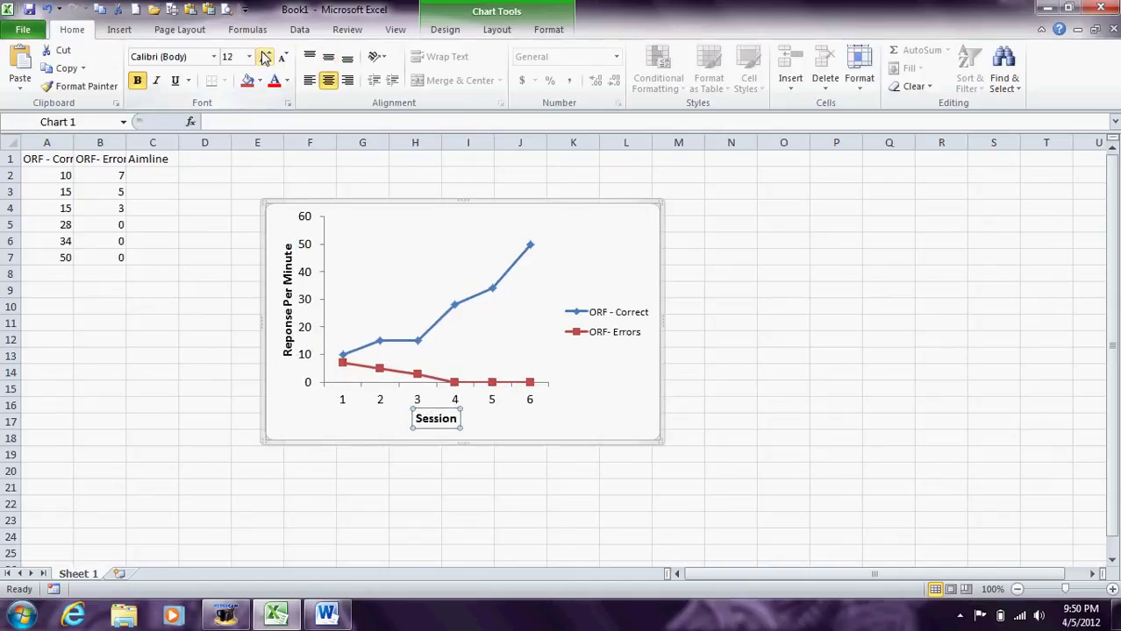
pyautogui.moveTo(548, 204); pyautogui.dragTo(702, 220)
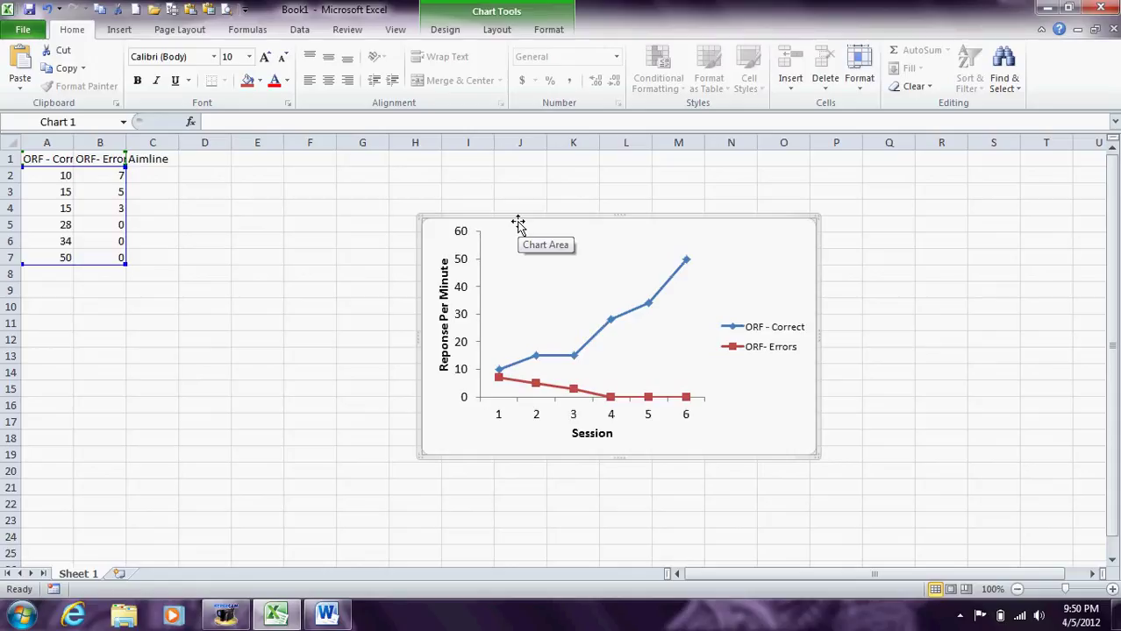
# Extend the chart's data range down to row 8 so sessions run 1 to 7
pyautogui.click(485, 186)
pyautogui.click(497, 220)
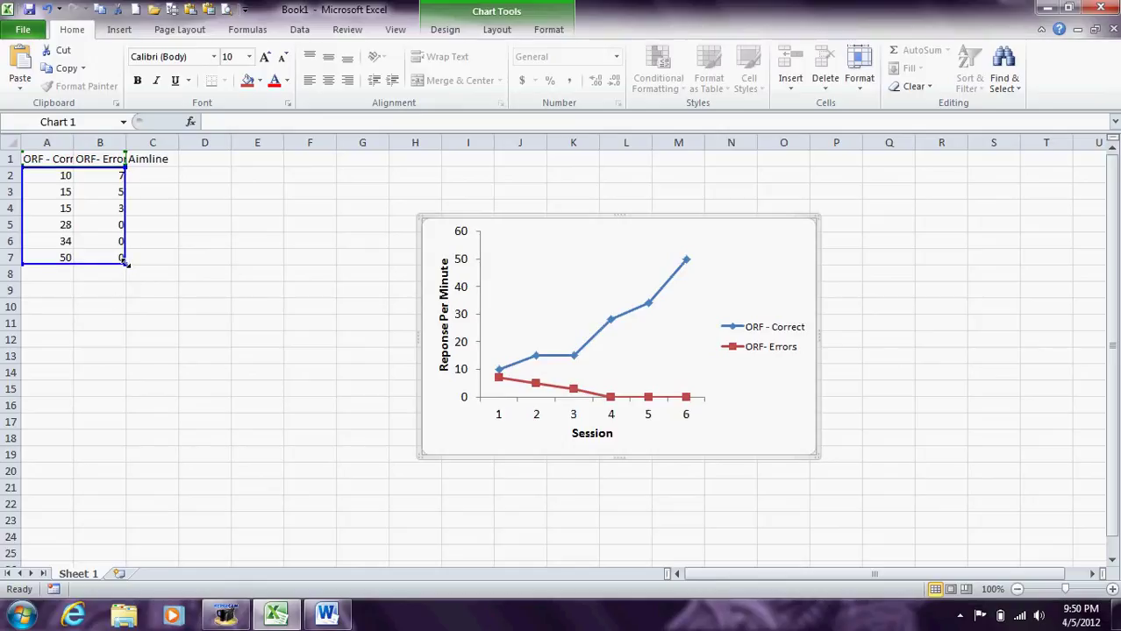
pyautogui.moveTo(126, 263)
pyautogui.mouseDown()
pyautogui.moveTo(123, 201)
pyautogui.moveTo(119, 279)
pyautogui.mouseUp()
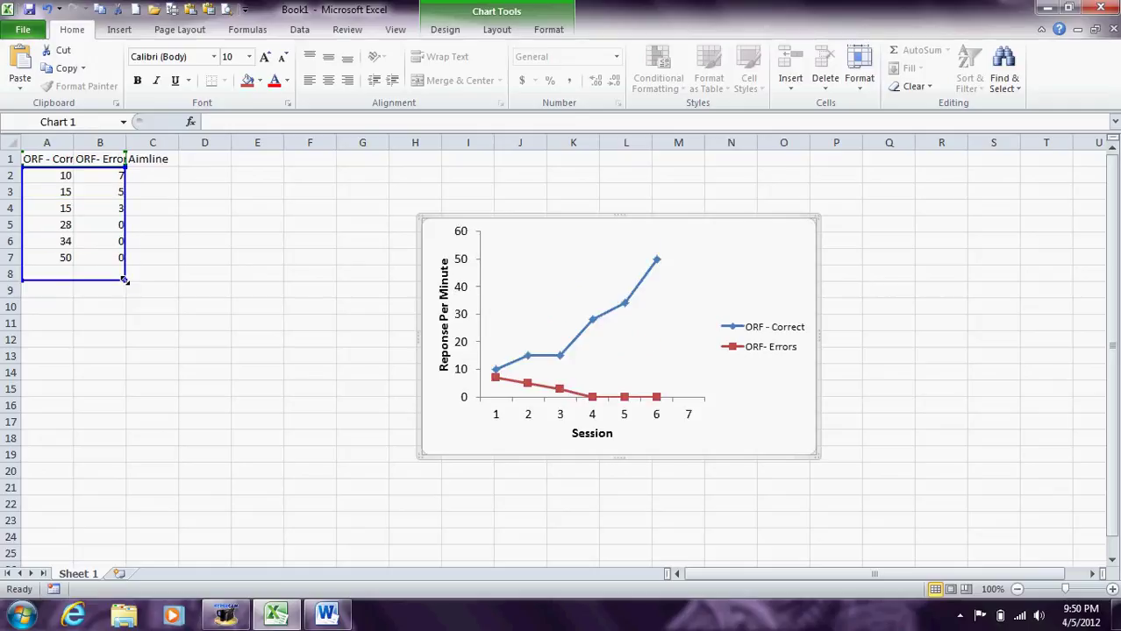
# Enter 12.5 in C2 and 100 in C8 as the Aimline start and end values
pyautogui.click(154, 175)
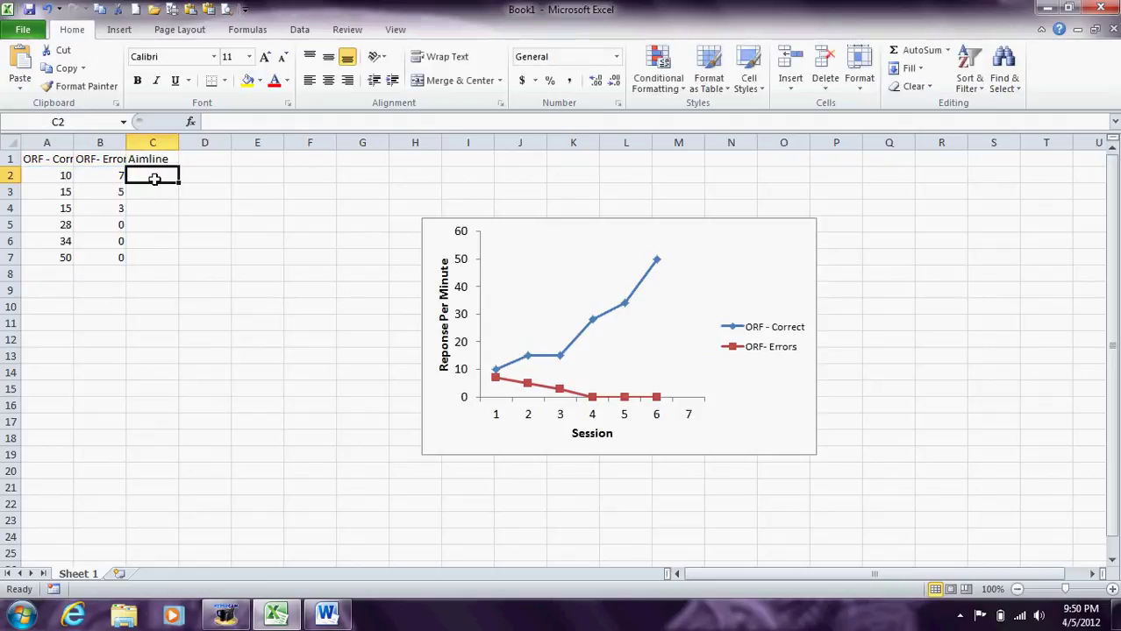
pyautogui.write('12.')
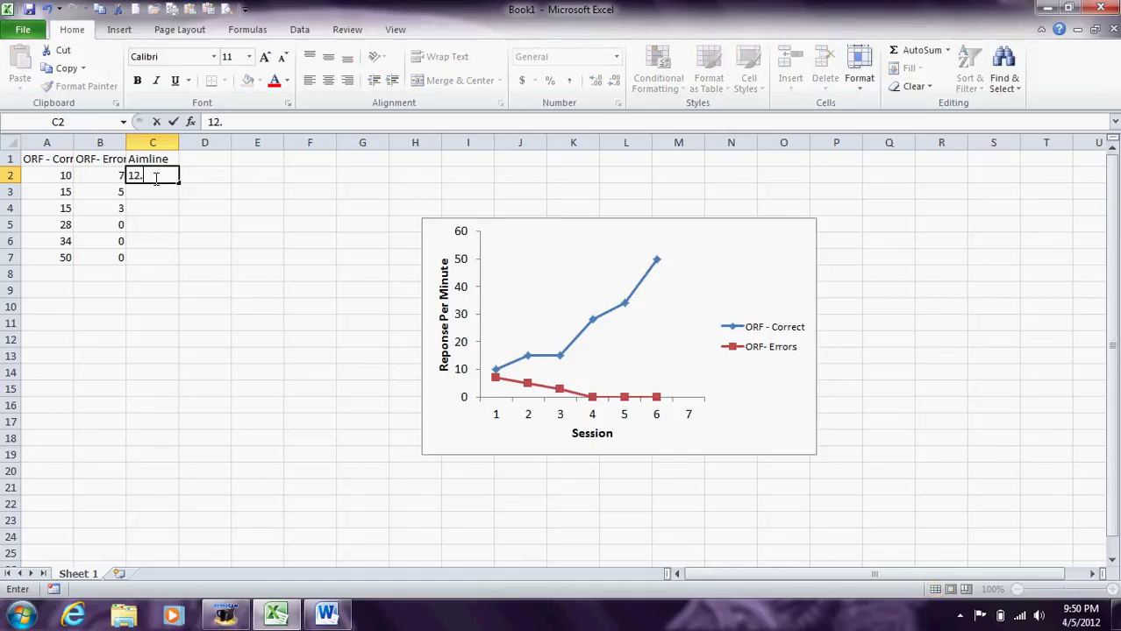
pyautogui.write('5')
pyautogui.press('Return')
pyautogui.press('Return')
pyautogui.press('Return')
pyautogui.press('Return')
pyautogui.press('Return')
pyautogui.press('Return')
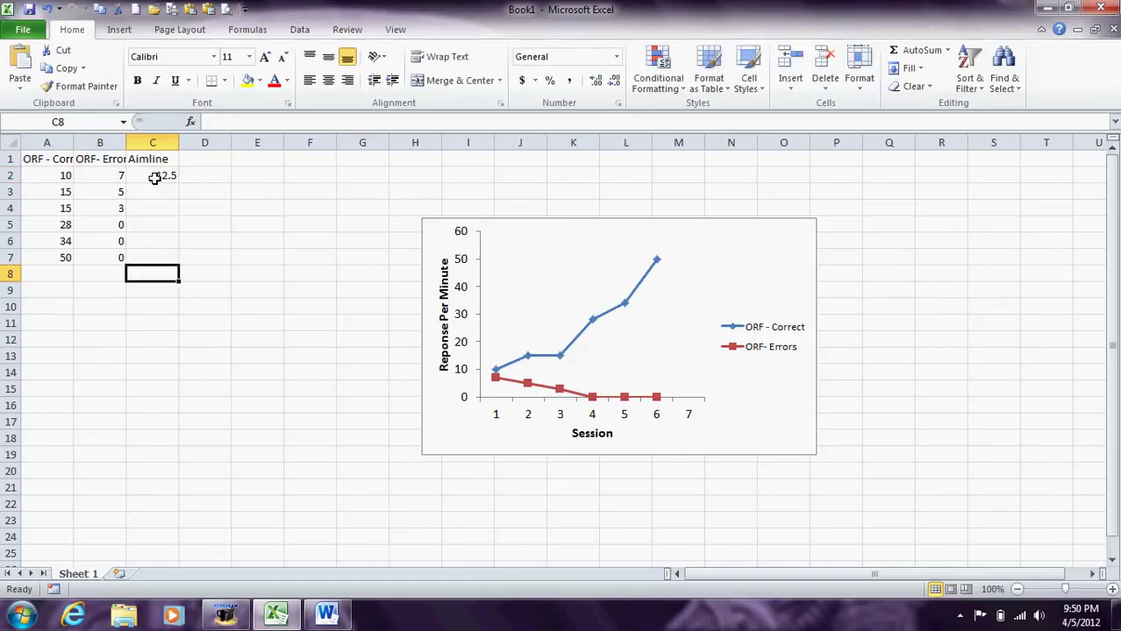
pyautogui.write('100')
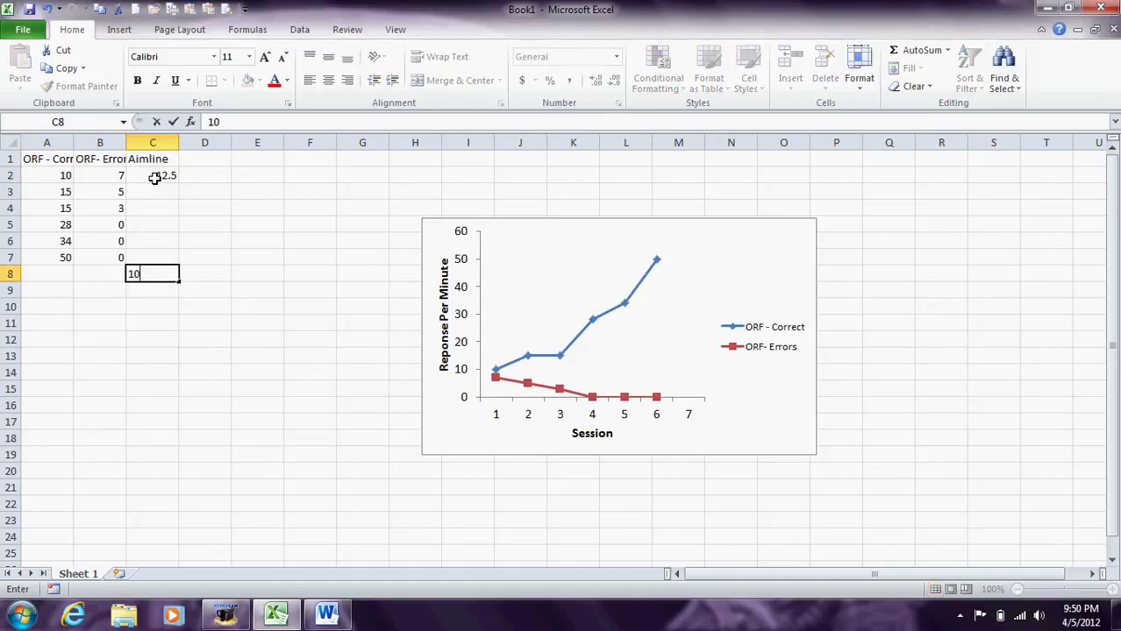
pyautogui.click(243, 355)
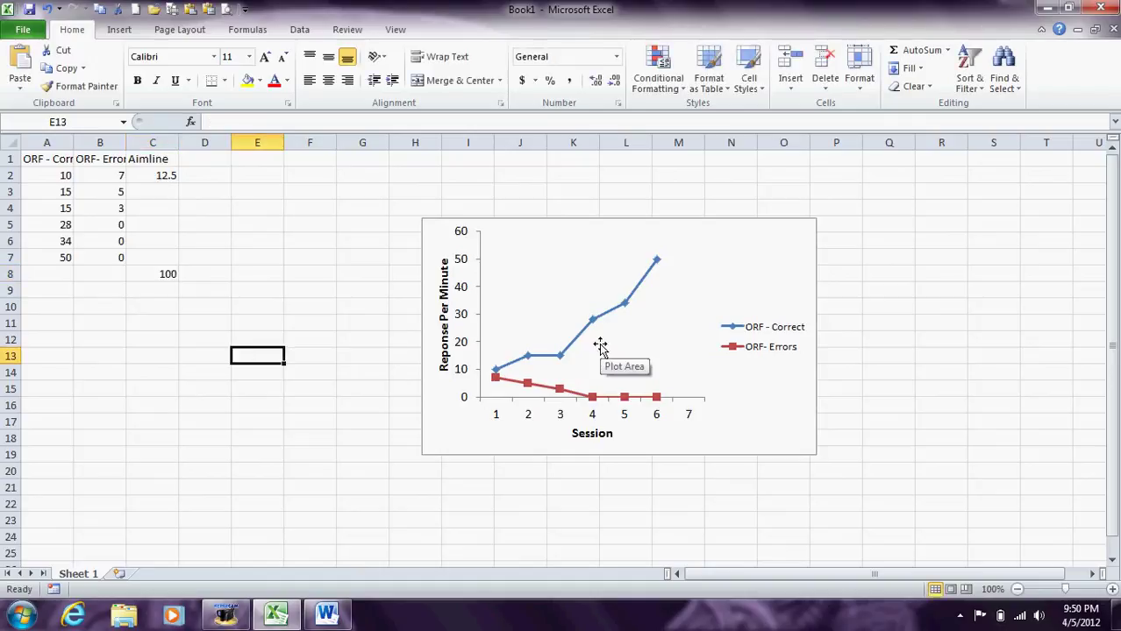
# Widen the chart's source range to include column C as the Aimline series
pyautogui.click(529, 222)
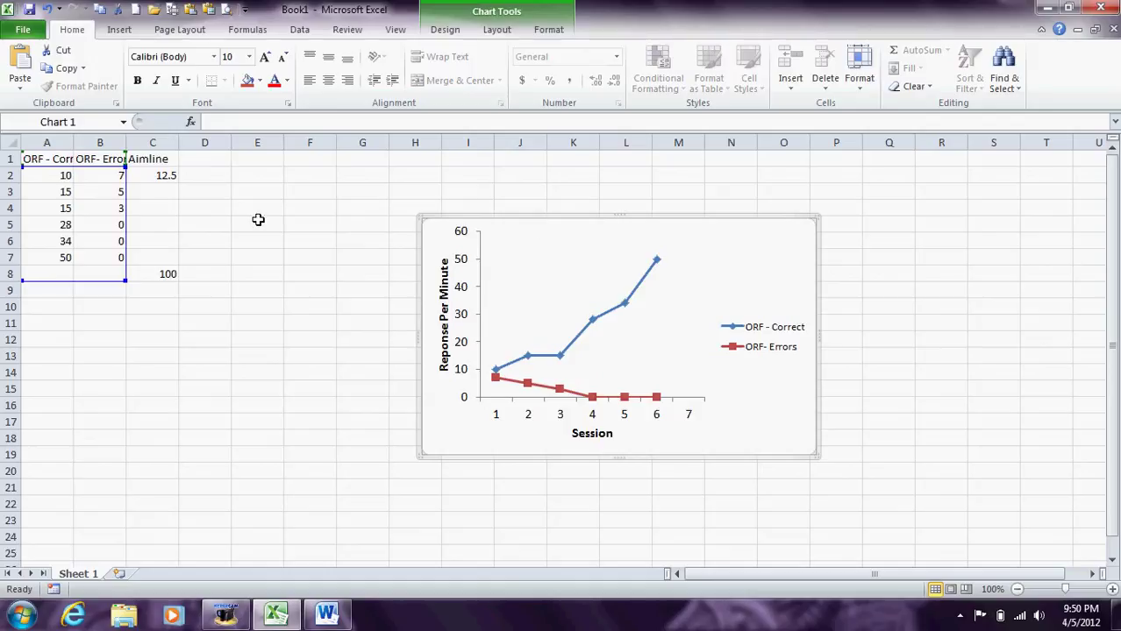
pyautogui.moveTo(124, 279); pyautogui.dragTo(171, 282)
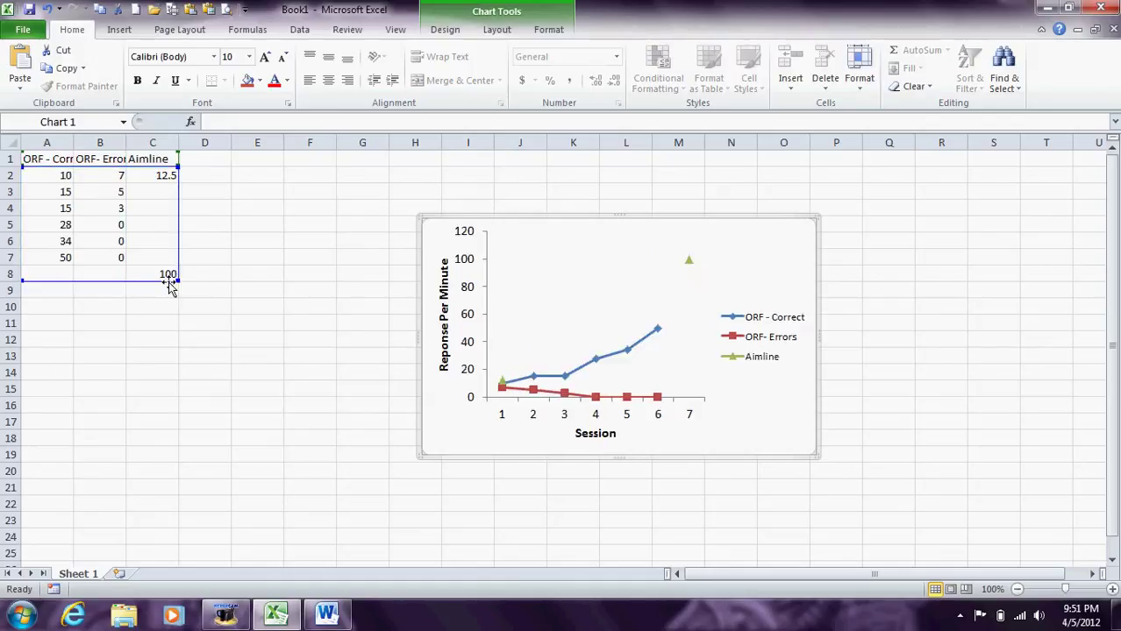
# In Select Data, set the chart's Hidden and Empty Cells option to 'Connect data points with line'
pyautogui.rightClick(567, 303)
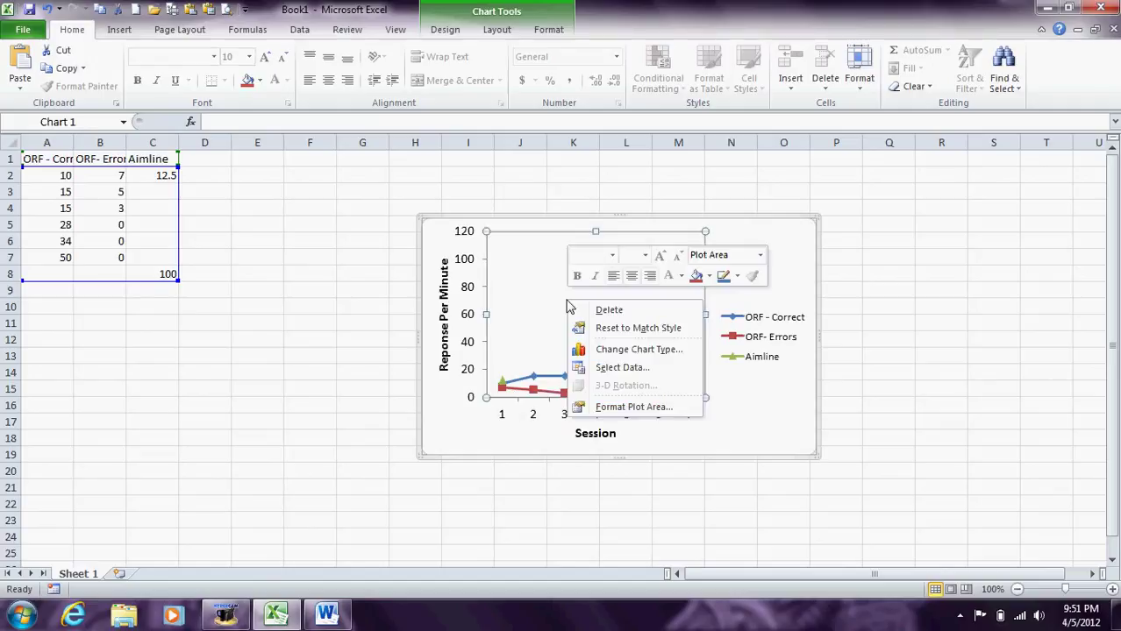
pyautogui.click(595, 371)
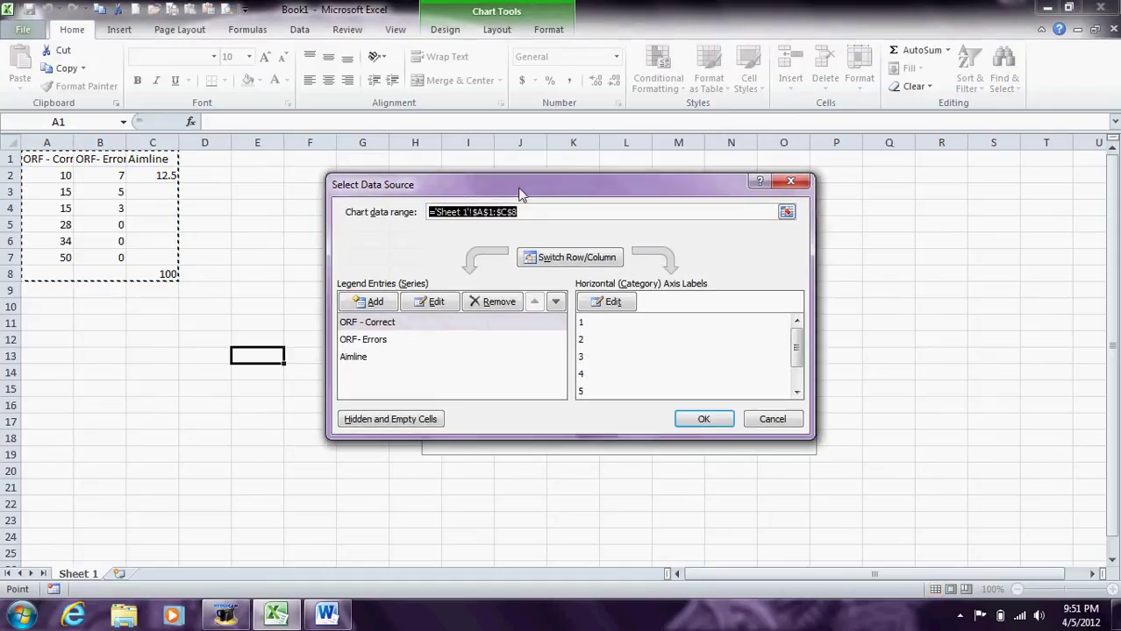
pyautogui.moveTo(519, 193); pyautogui.dragTo(502, 175)
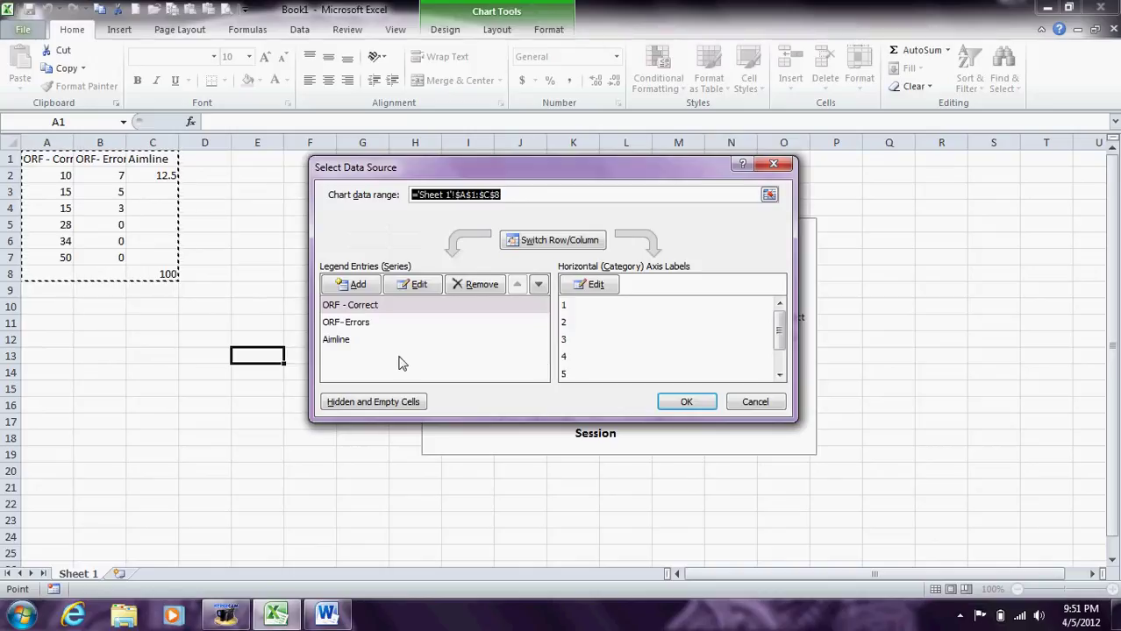
pyautogui.click(397, 412)
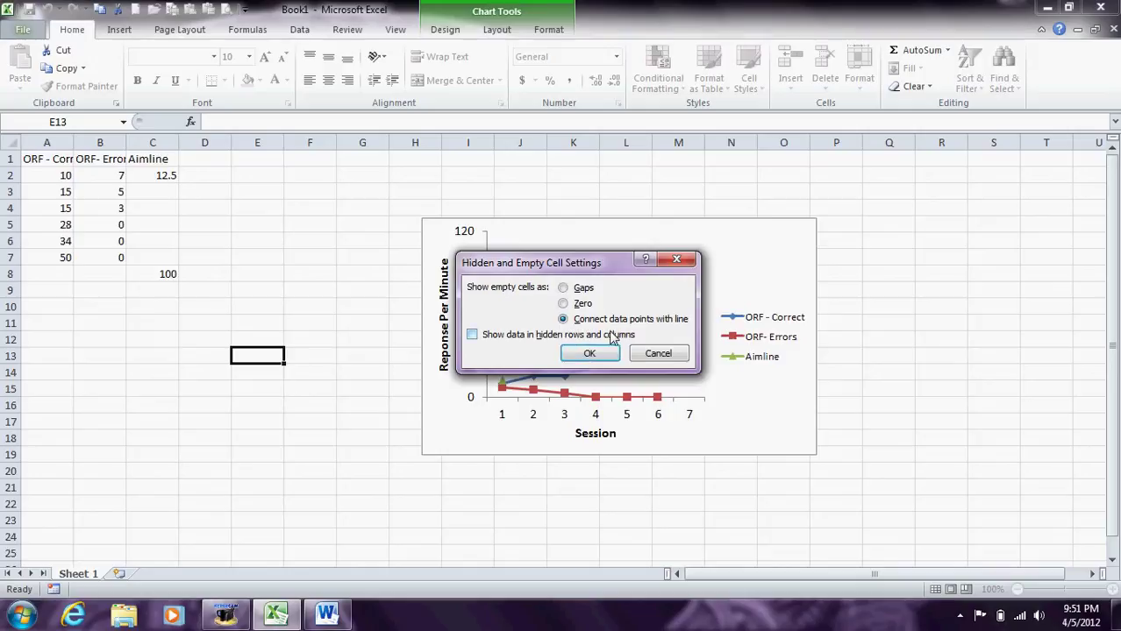
pyautogui.click(590, 354)
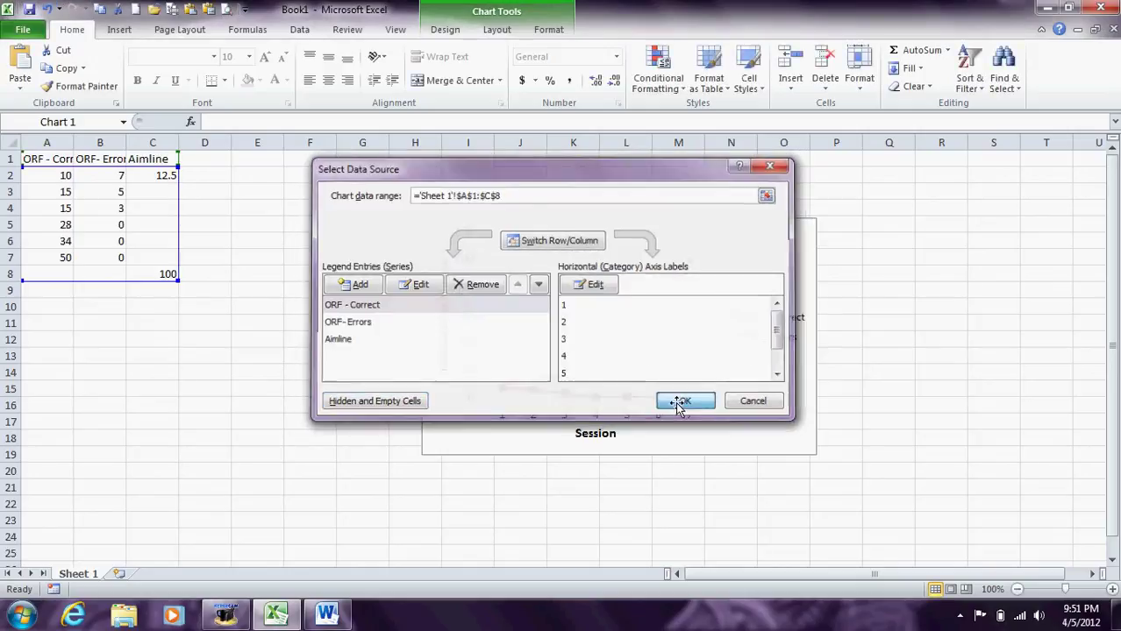
# Apply the data source changes, then widen the chart and reposition it next to the data table
pyautogui.click(674, 401)
pyautogui.moveTo(636, 217); pyautogui.dragTo(452, 204)
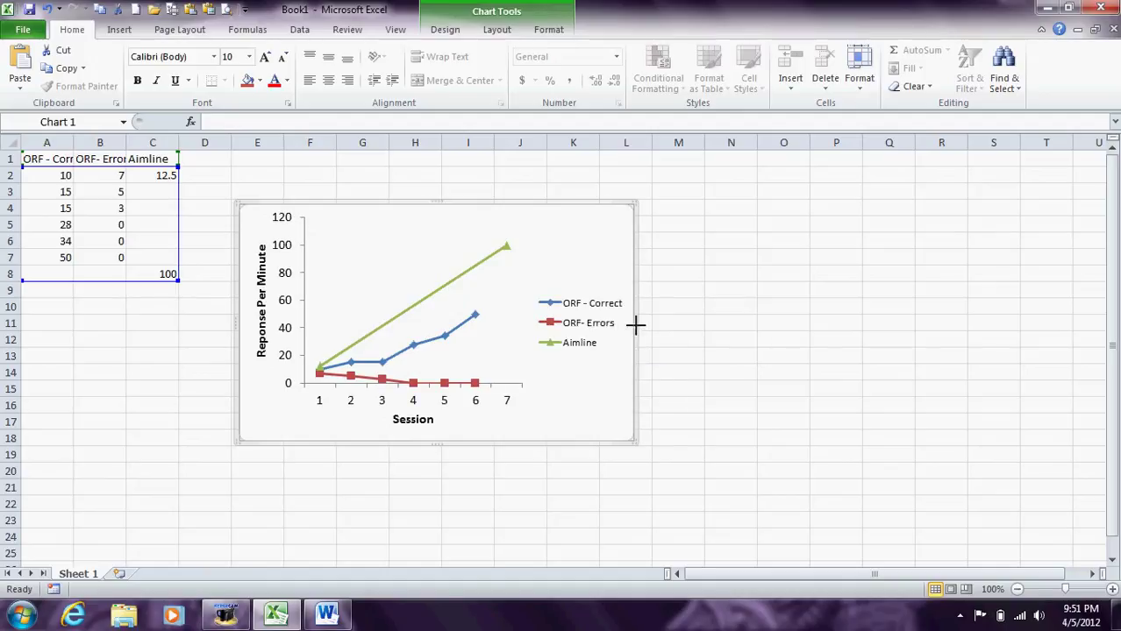
pyautogui.moveTo(638, 323); pyautogui.dragTo(712, 330)
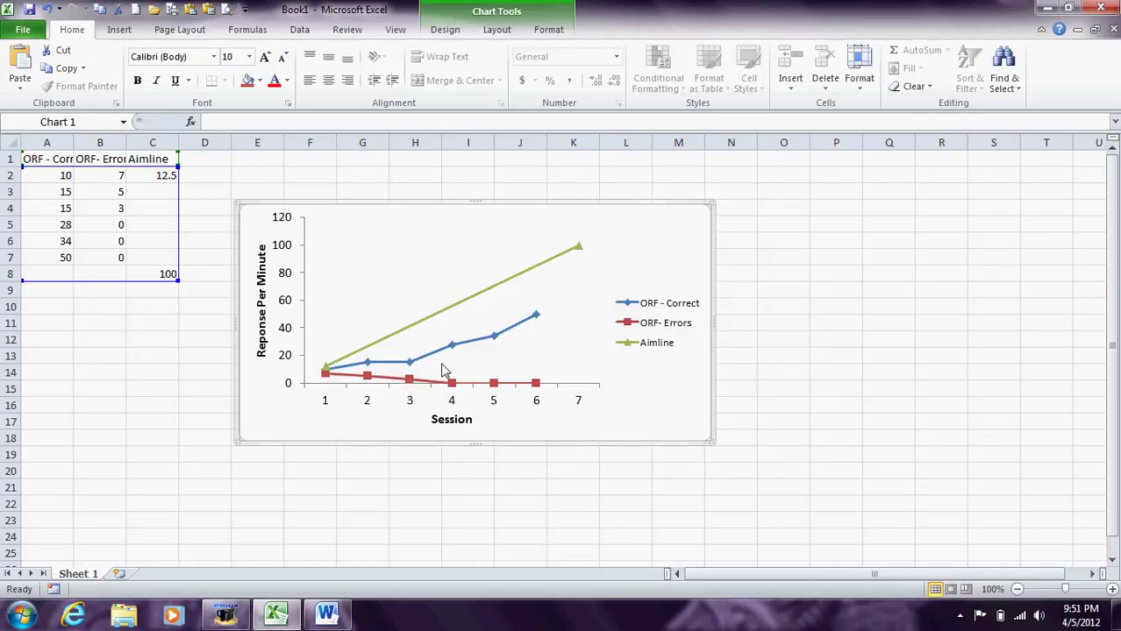
pyautogui.moveTo(380, 370)
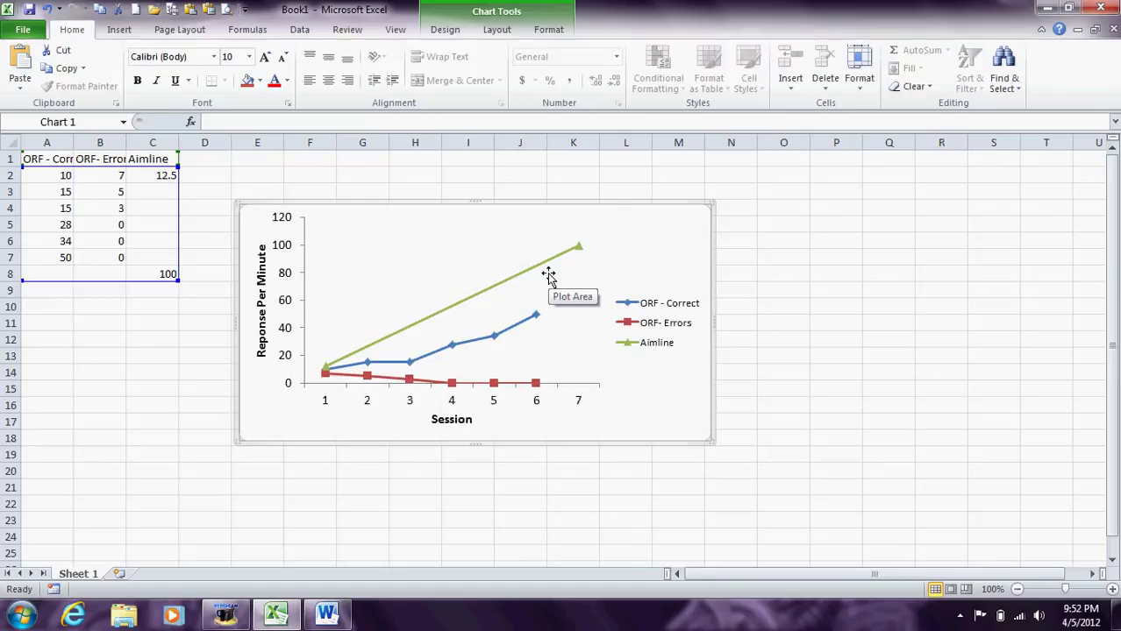
pyautogui.moveTo(578, 251)
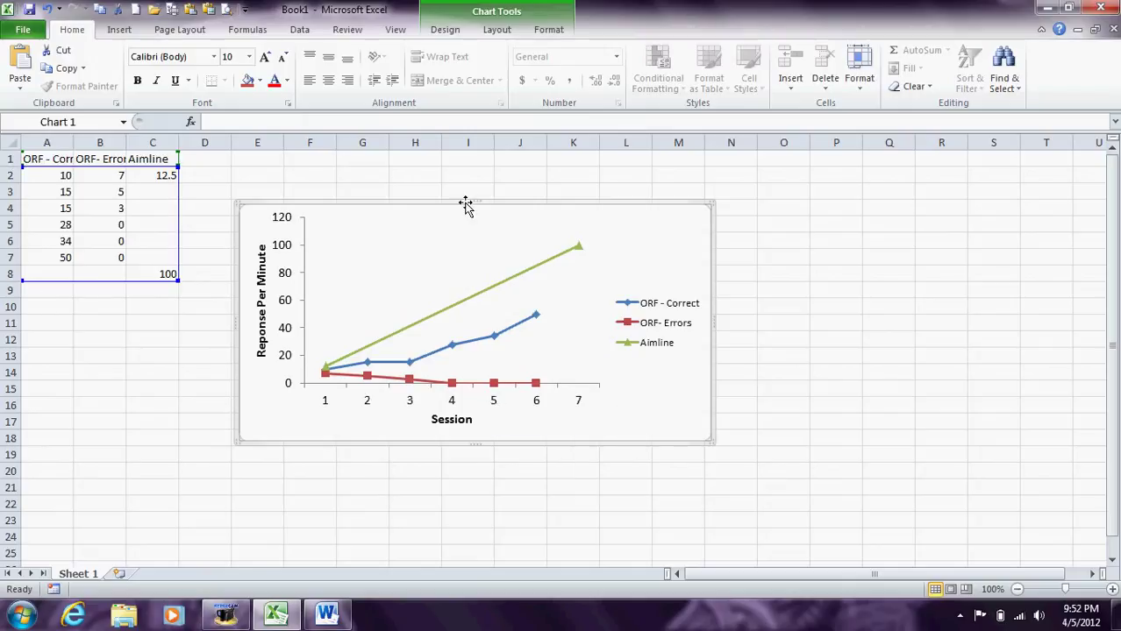
pyautogui.moveTo(465, 205)
pyautogui.mouseDown()
pyautogui.moveTo(530, 221)
pyautogui.moveTo(470, 206)
pyautogui.mouseUp()
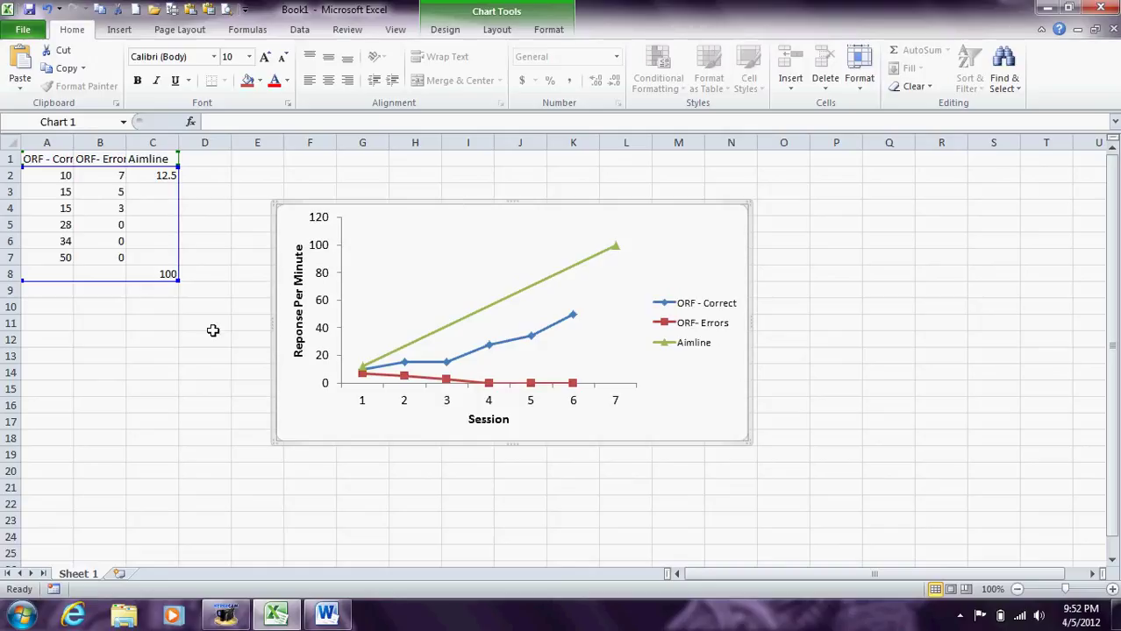
# Copy the whole chart, then launch Microsoft PowerPoint 2010 from the Start menu
pyautogui.click(172, 387)
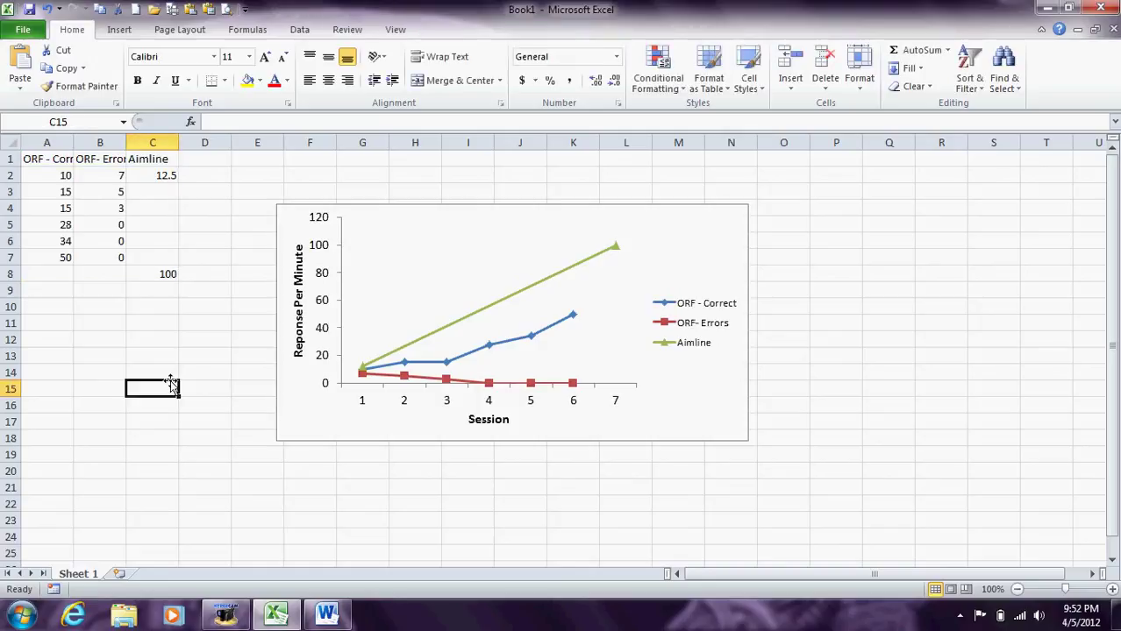
pyautogui.click(451, 211)
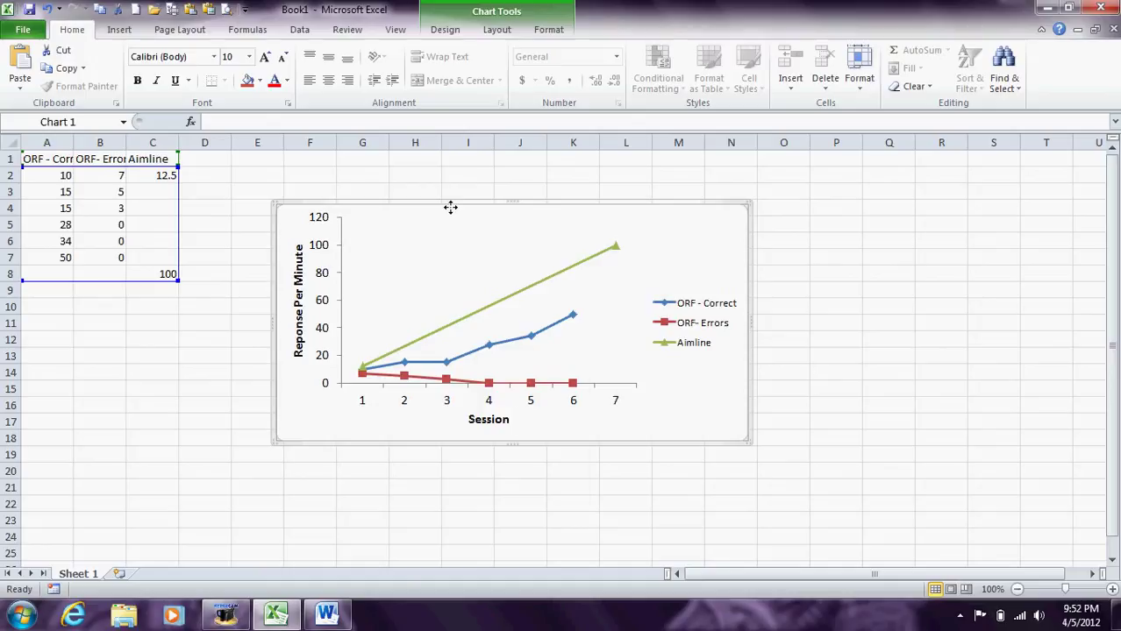
pyautogui.rightClick(450, 207)
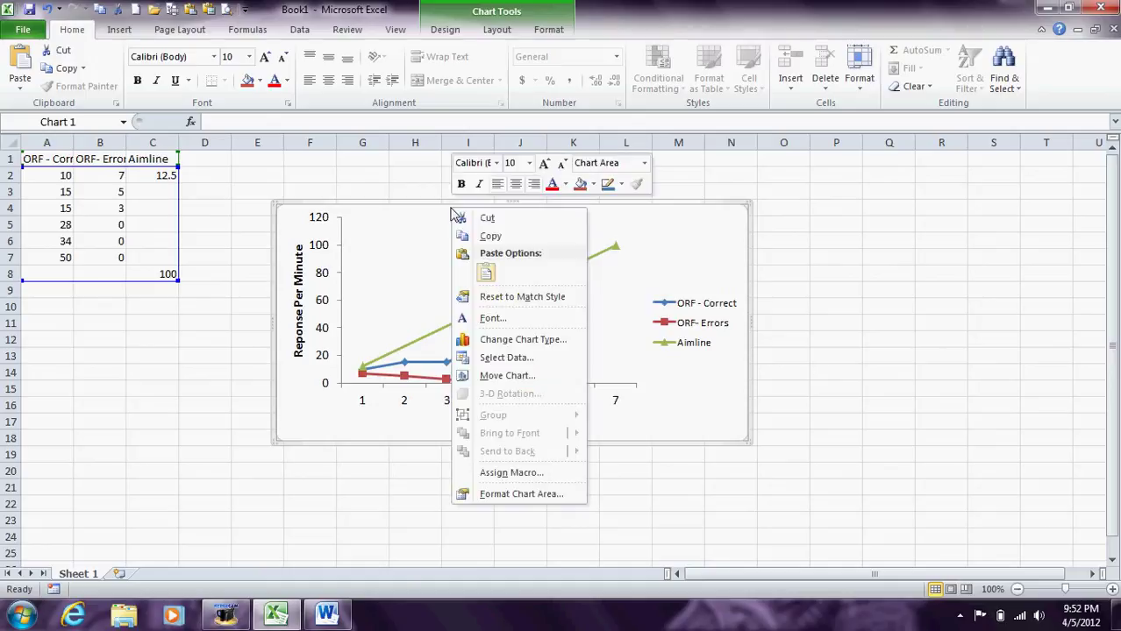
pyautogui.click(493, 240)
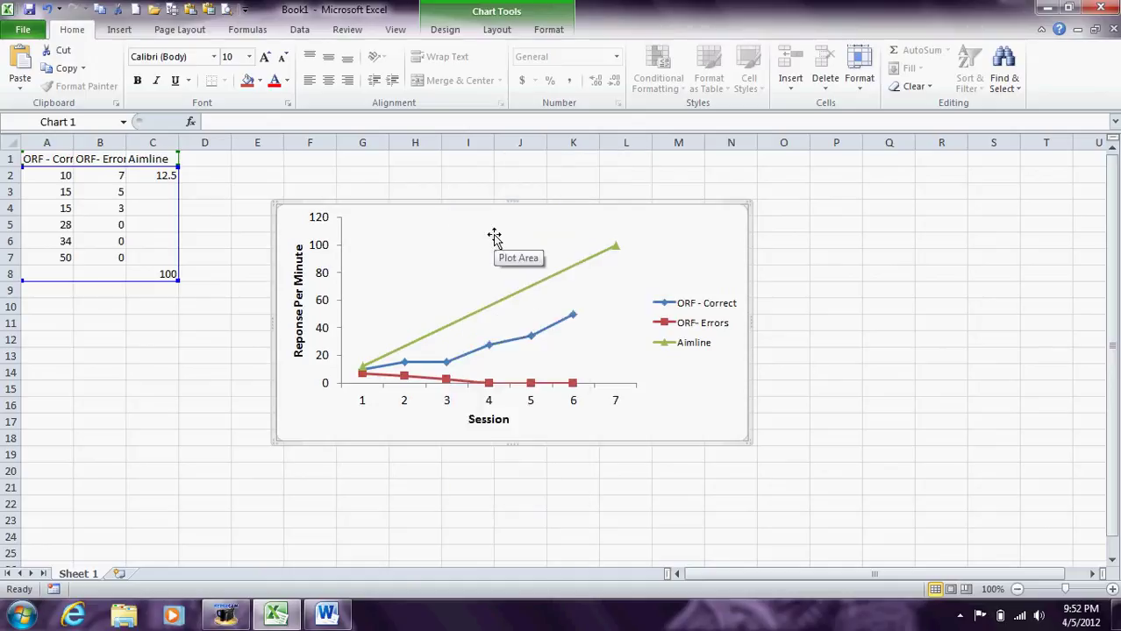
pyautogui.click(21, 618)
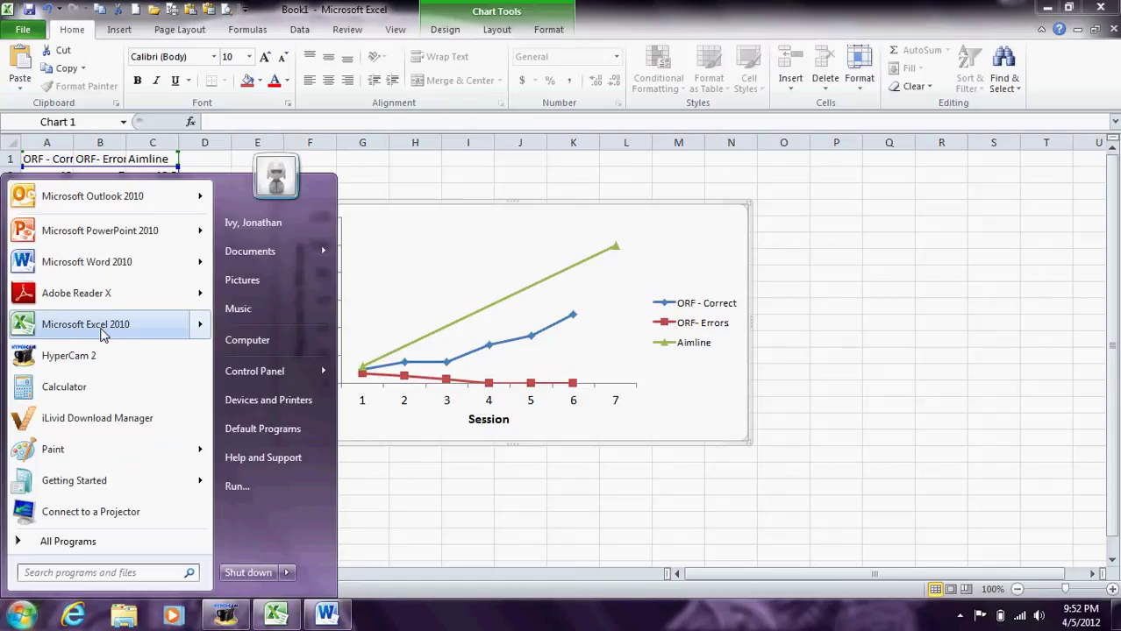
pyautogui.click(120, 239)
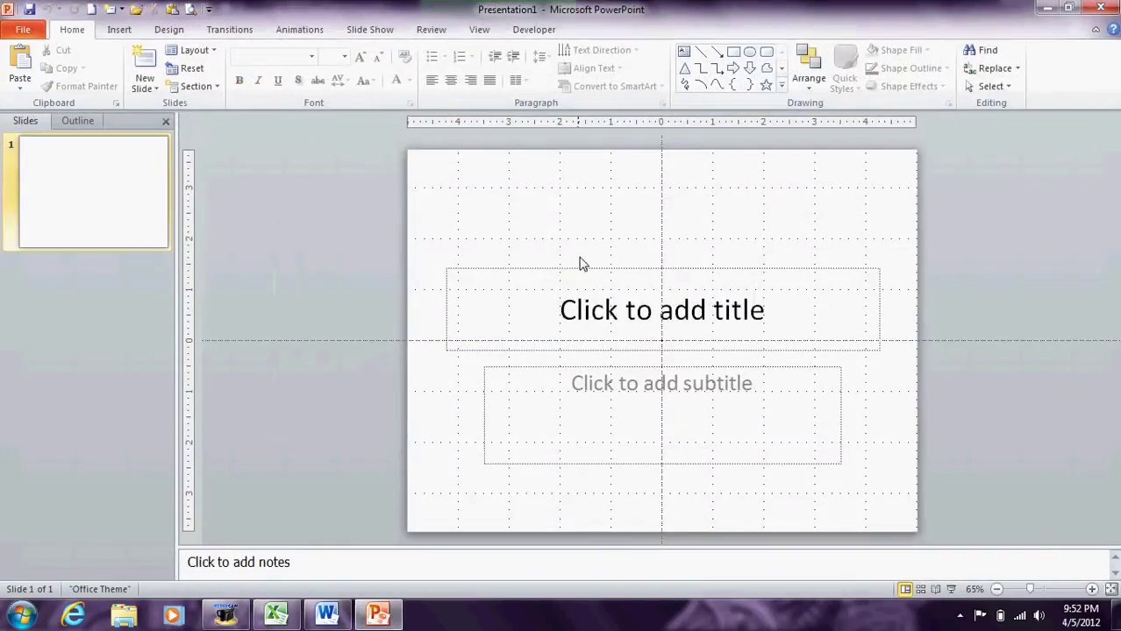
# Delete the title and subtitle placeholders from Presentation1's first slide
pyautogui.click(581, 266)
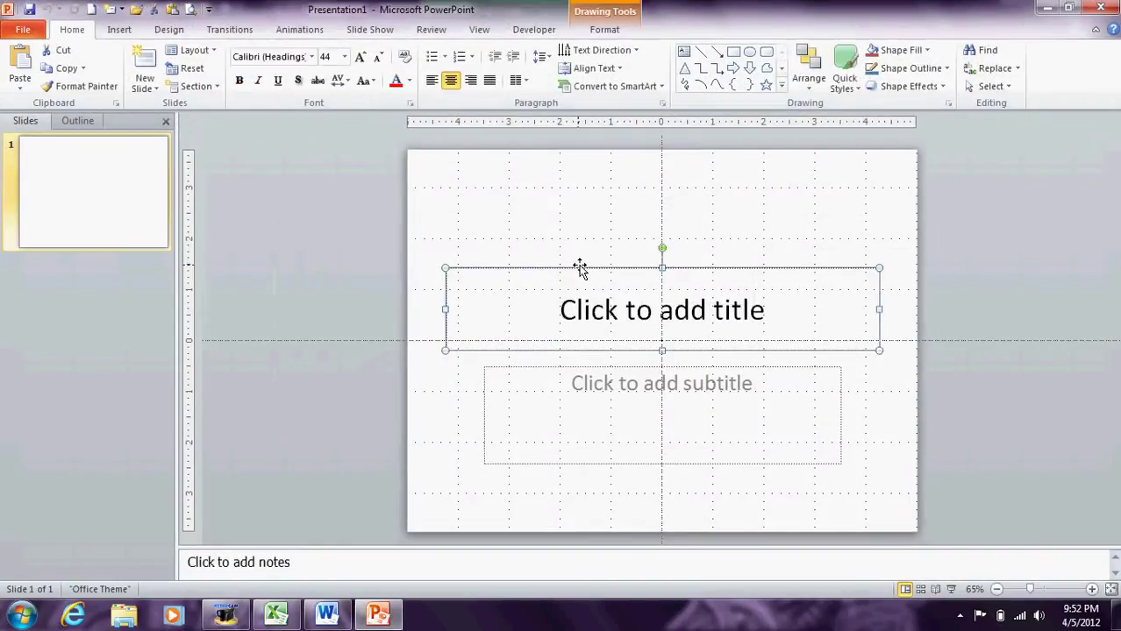
pyautogui.press('Delete')
pyautogui.click(631, 365)
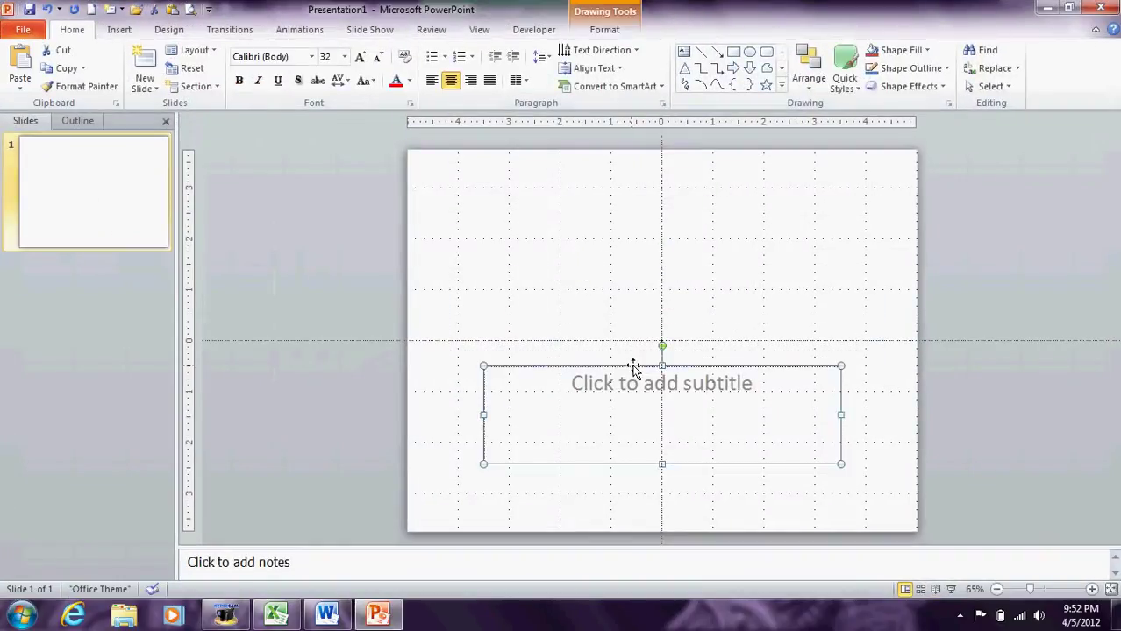
pyautogui.press('Delete')
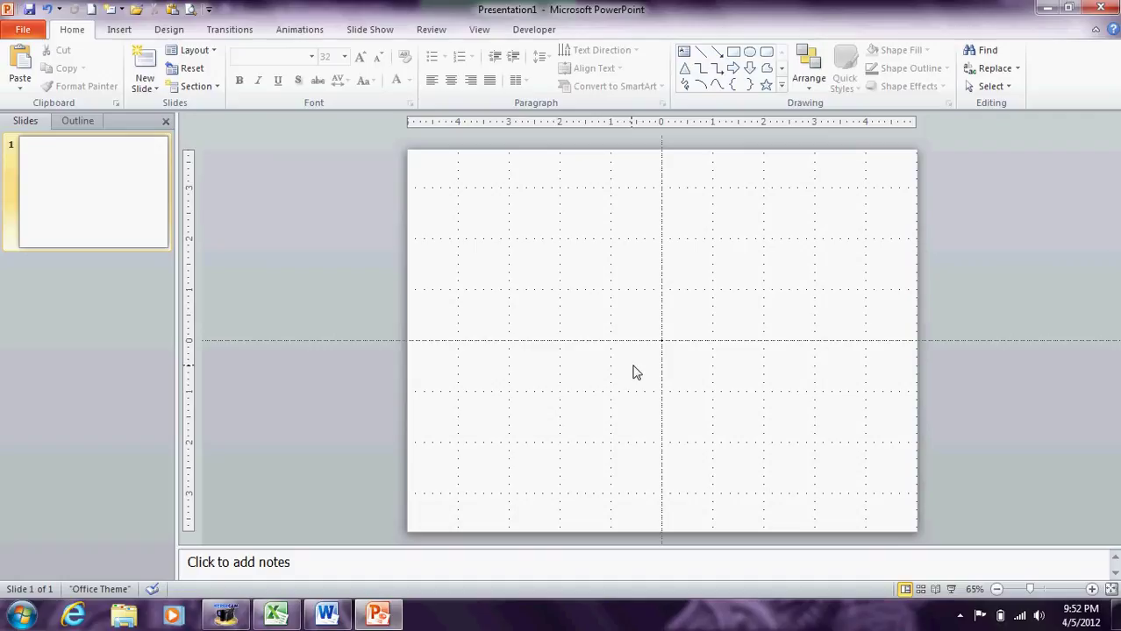
pyautogui.rightClick(550, 229)
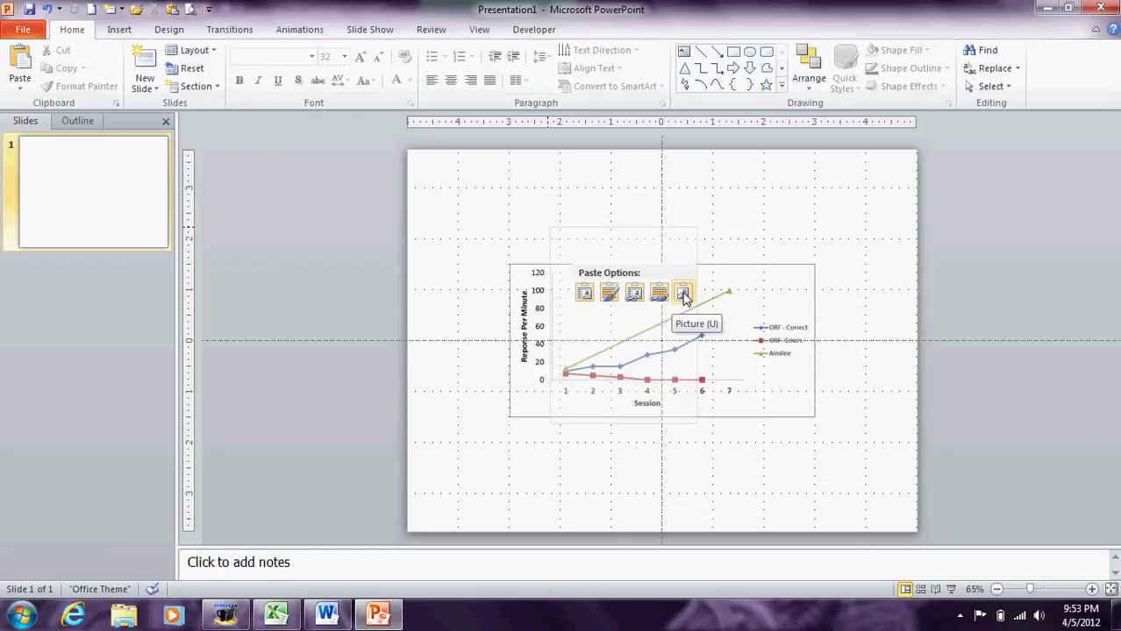
pyautogui.click(684, 297)
pyautogui.moveTo(682, 315); pyautogui.dragTo(594, 248)
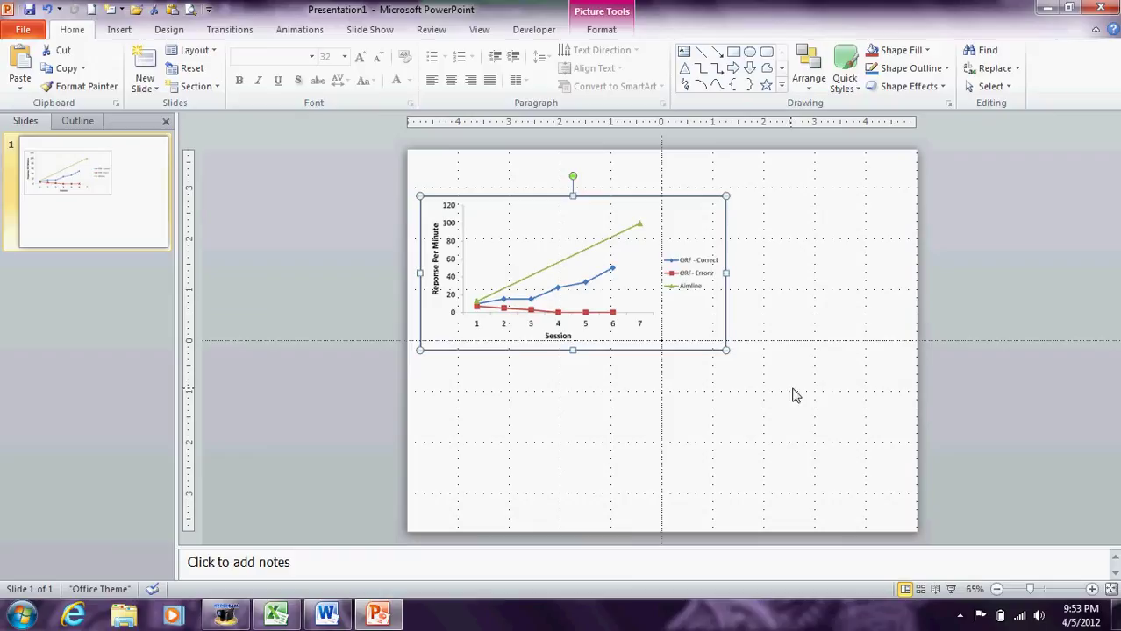
pyautogui.moveTo(725, 350); pyautogui.dragTo(811, 406)
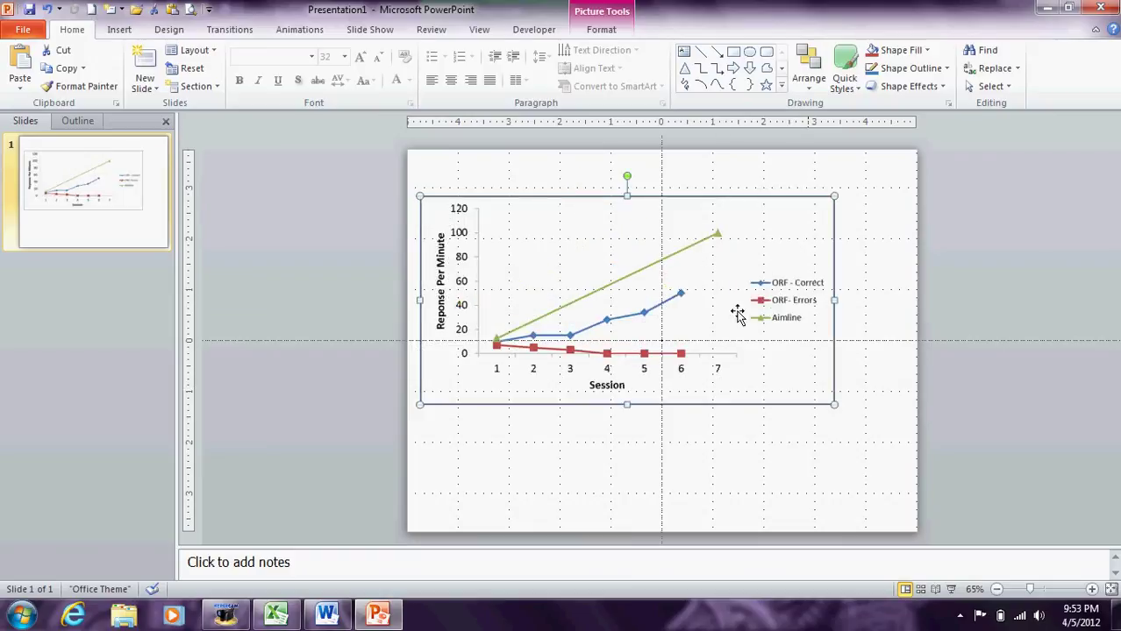
pyautogui.moveTo(684, 261)
pyautogui.mouseDown()
pyautogui.moveTo(785, 243)
pyautogui.moveTo(689, 245)
pyautogui.mouseUp()
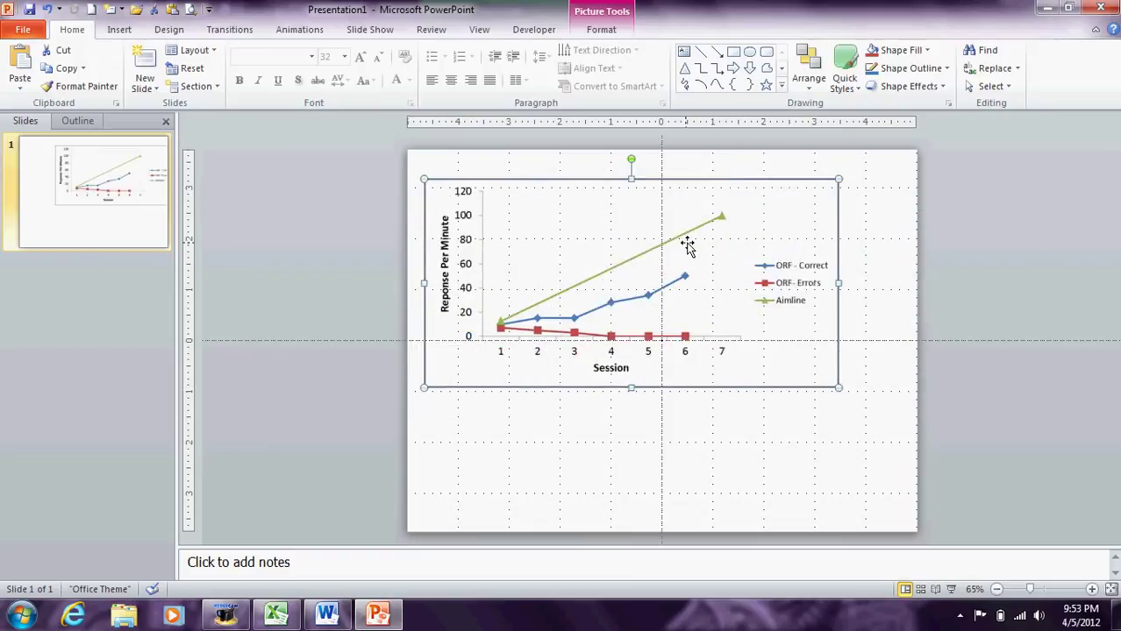
pyautogui.press('Delete')
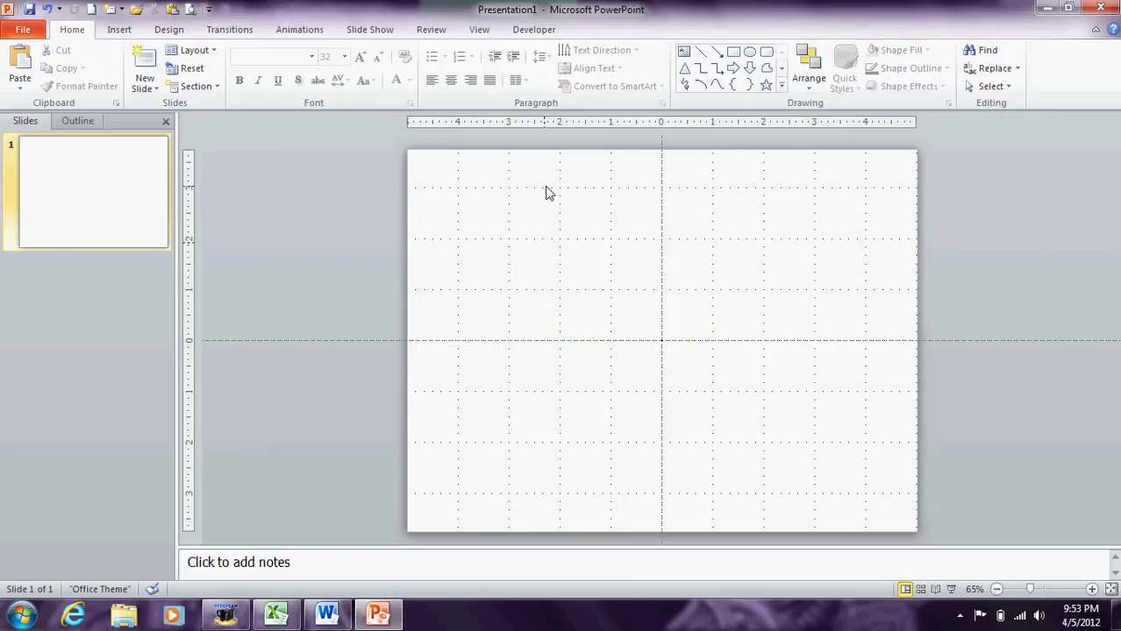
# Paste Special the chart as Picture (JPEG), then enlarge and centre it on the slide
pyautogui.click(19, 95)
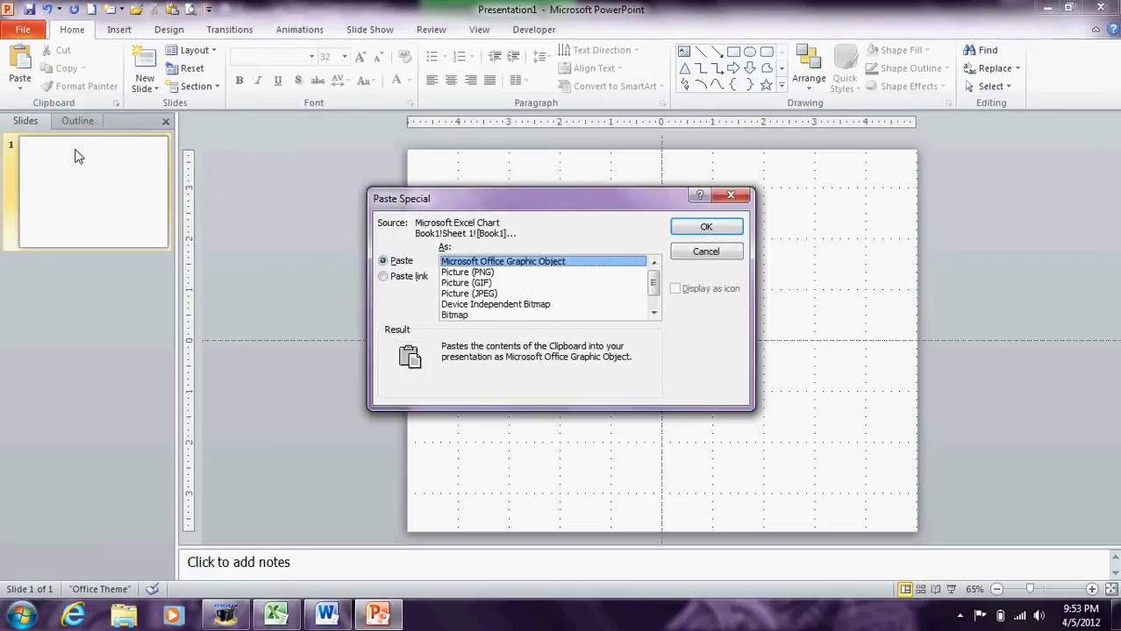
pyautogui.click(475, 295)
pyautogui.click(681, 233)
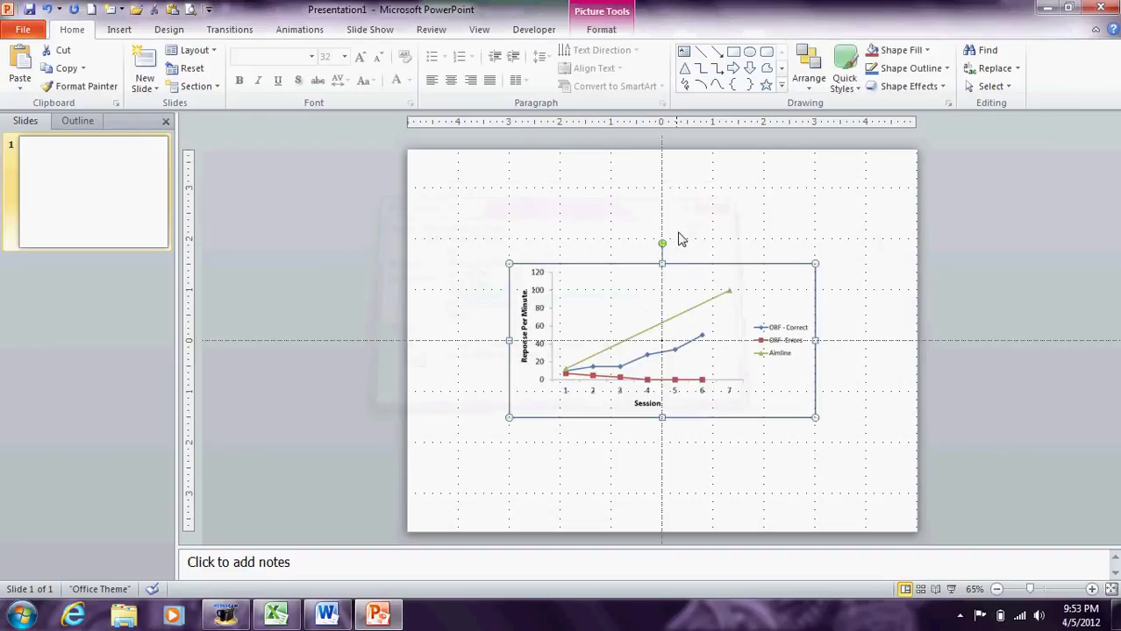
pyautogui.moveTo(676, 311); pyautogui.dragTo(594, 219)
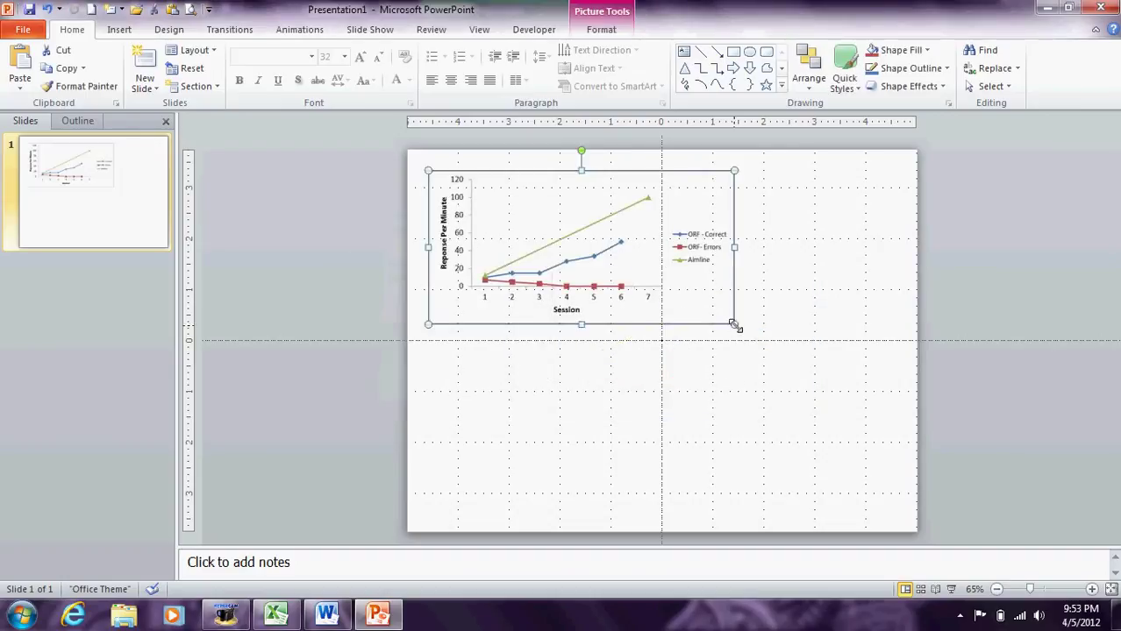
pyautogui.moveTo(735, 324); pyautogui.dragTo(742, 350)
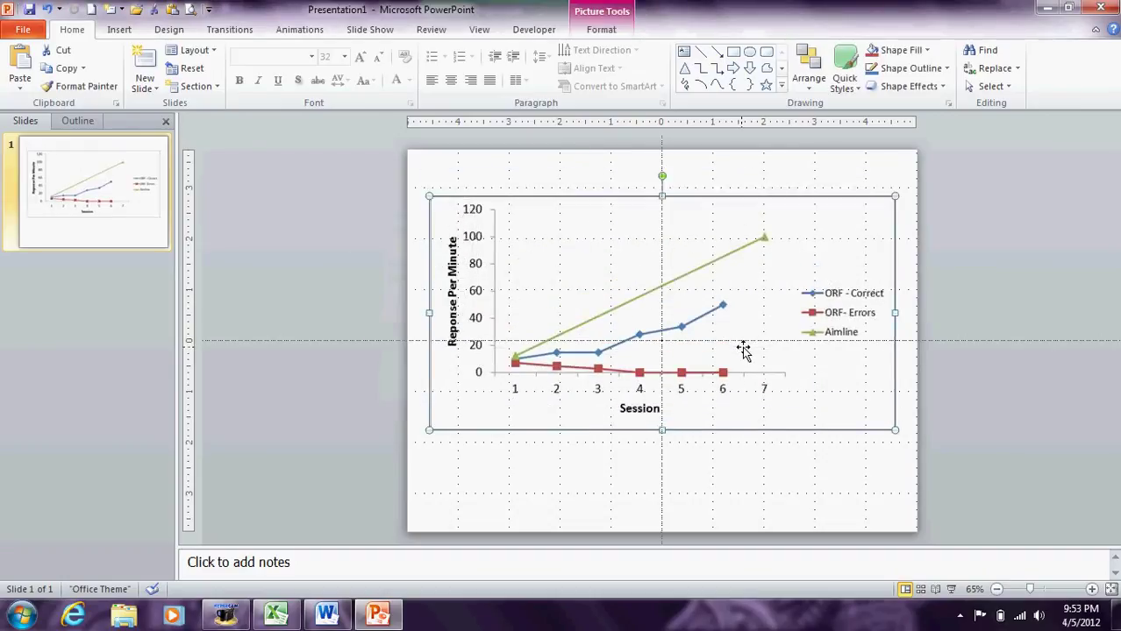